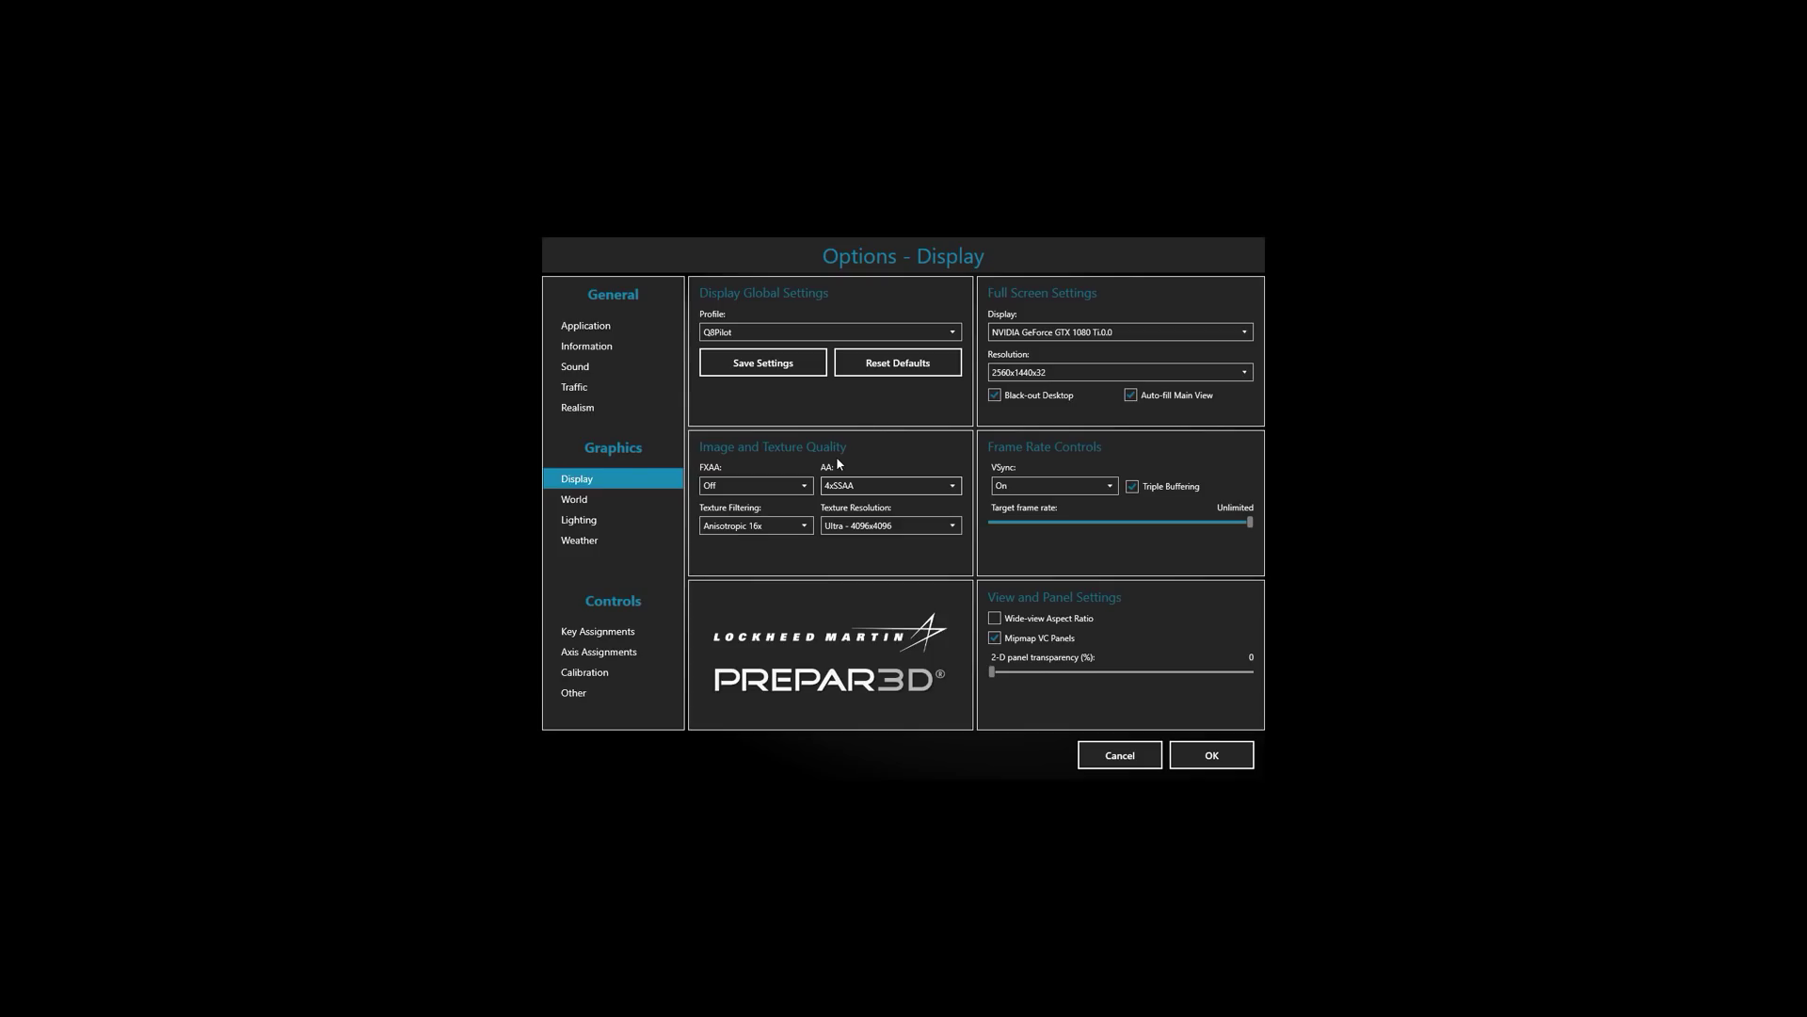
Review the anti-aliasing choices, texture resolution and full-screen settings in the display options
{"action": "left_click", "coordinate": [845, 485]}
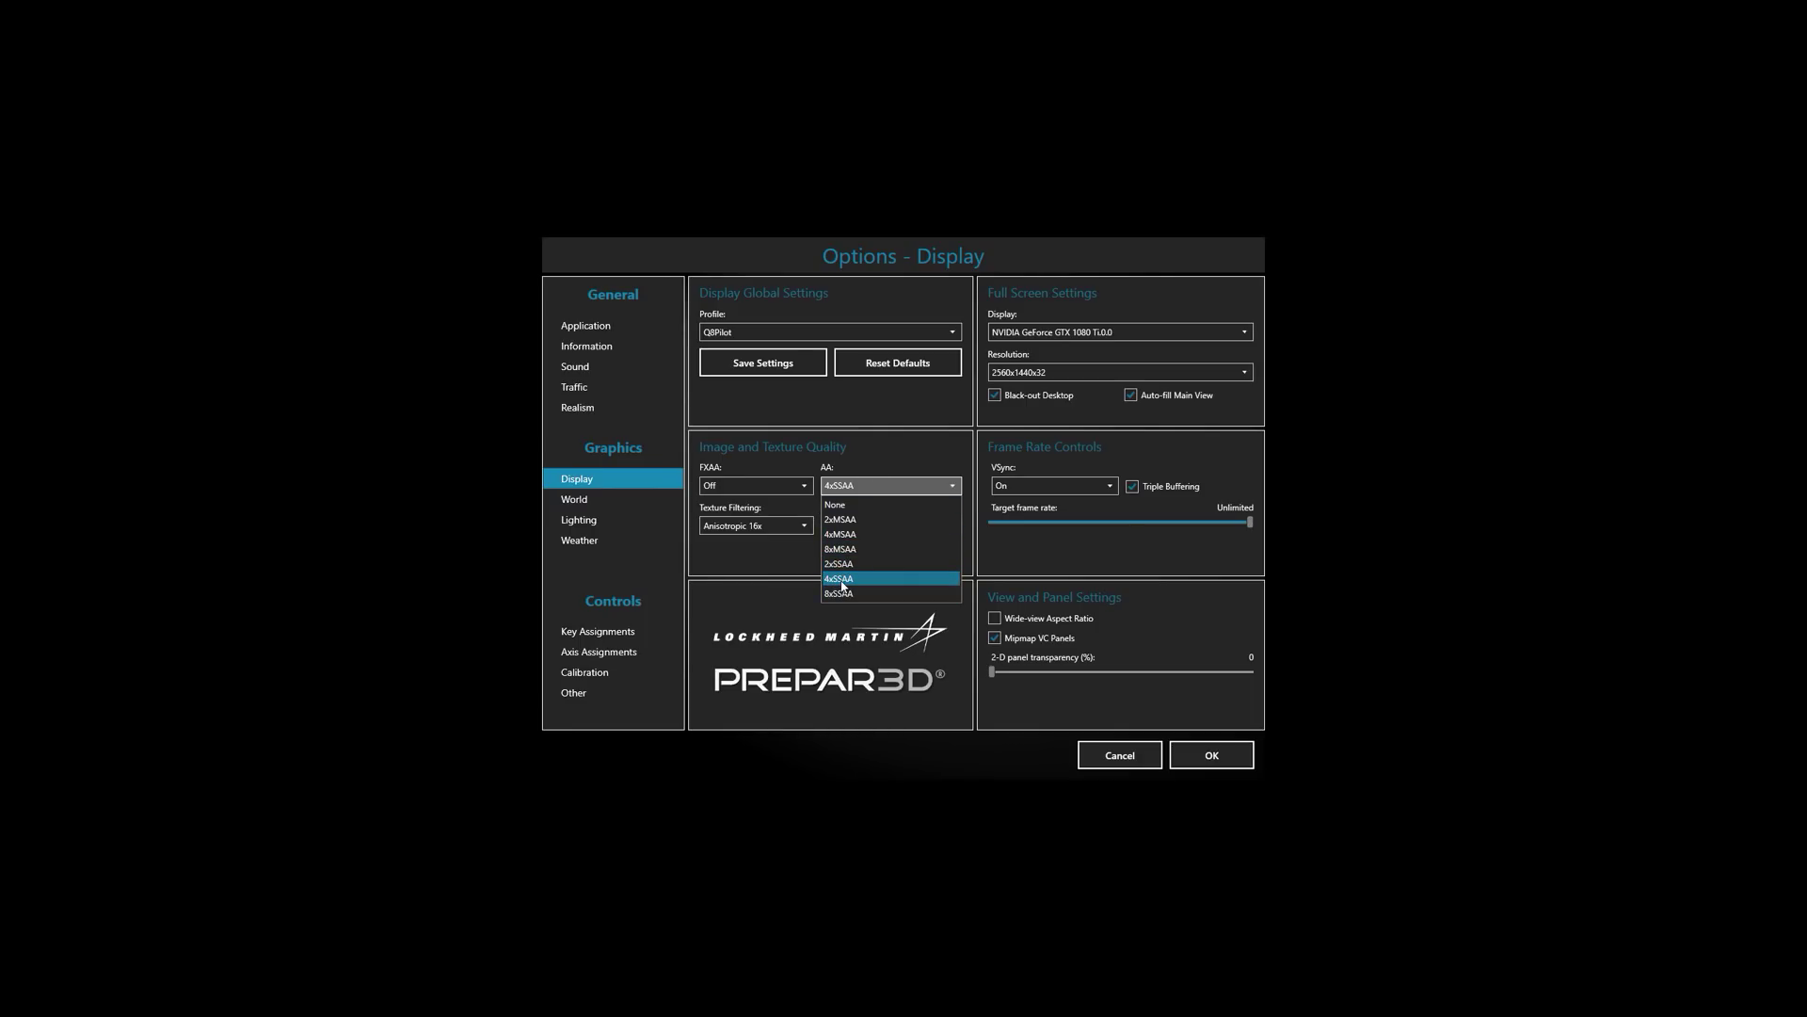
{"action": "left_click", "coordinate": [870, 437]}
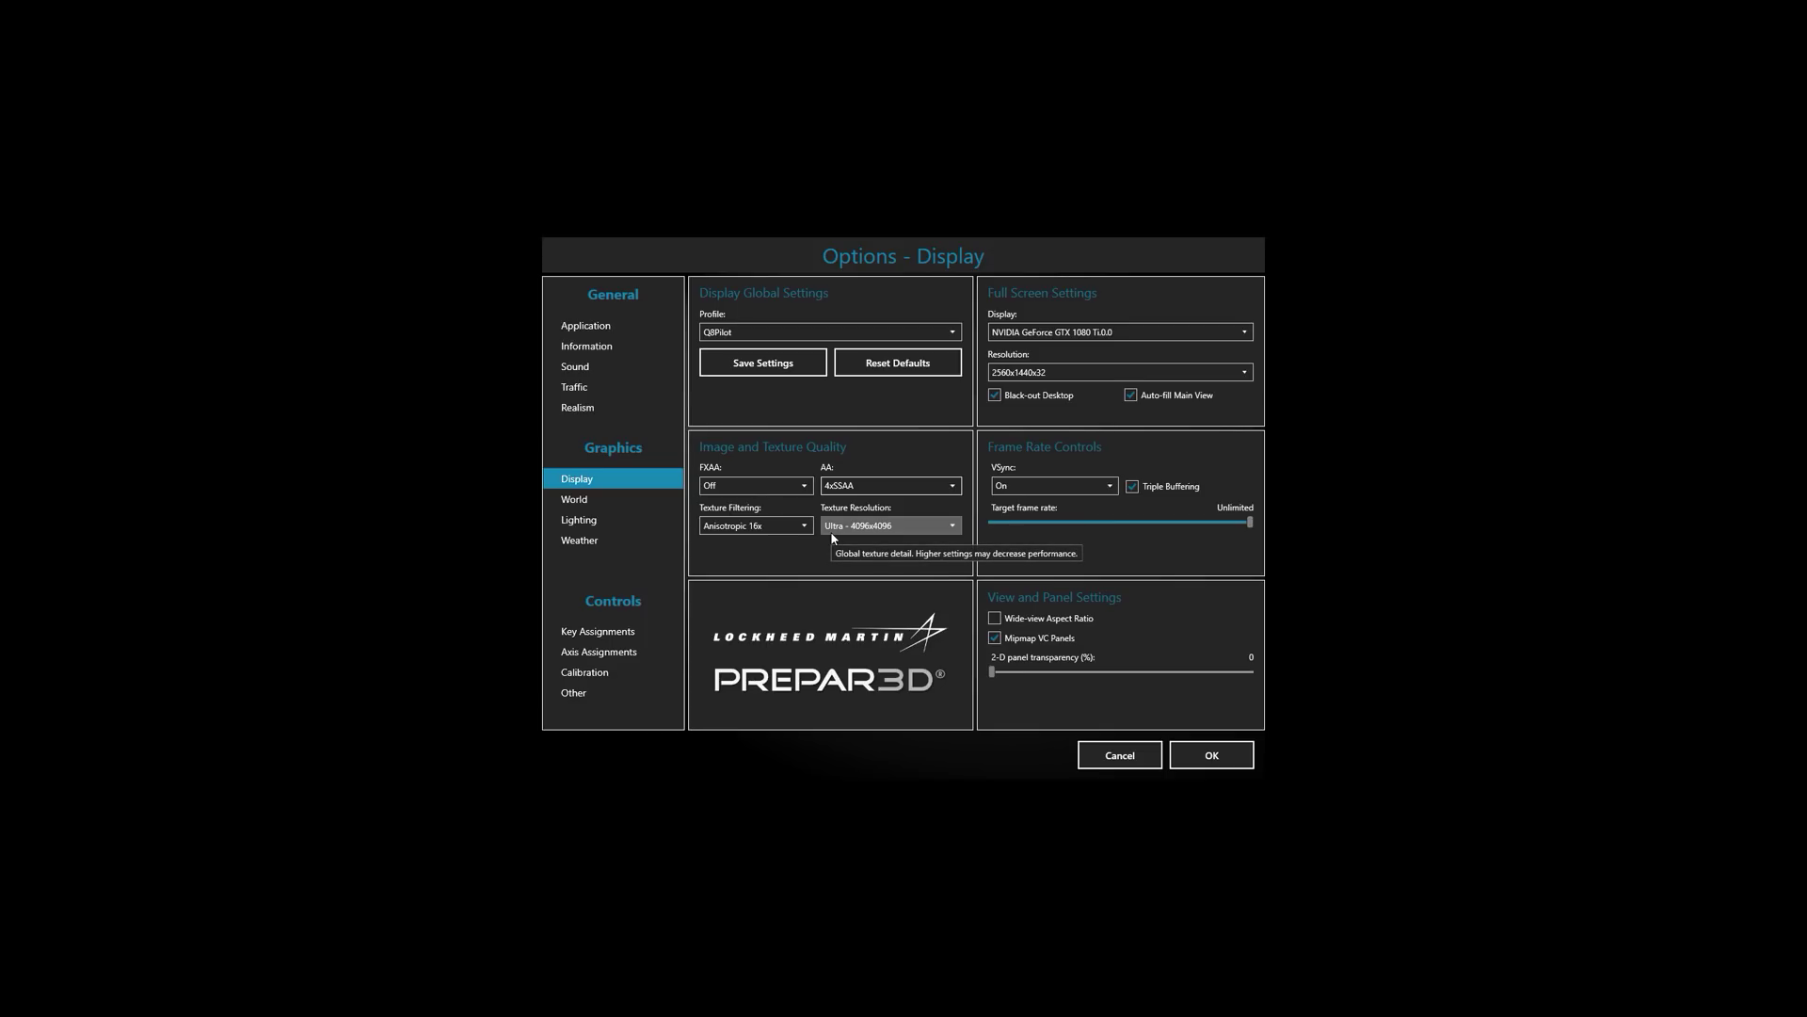
{"action": "left_click", "coordinate": [995, 391]}
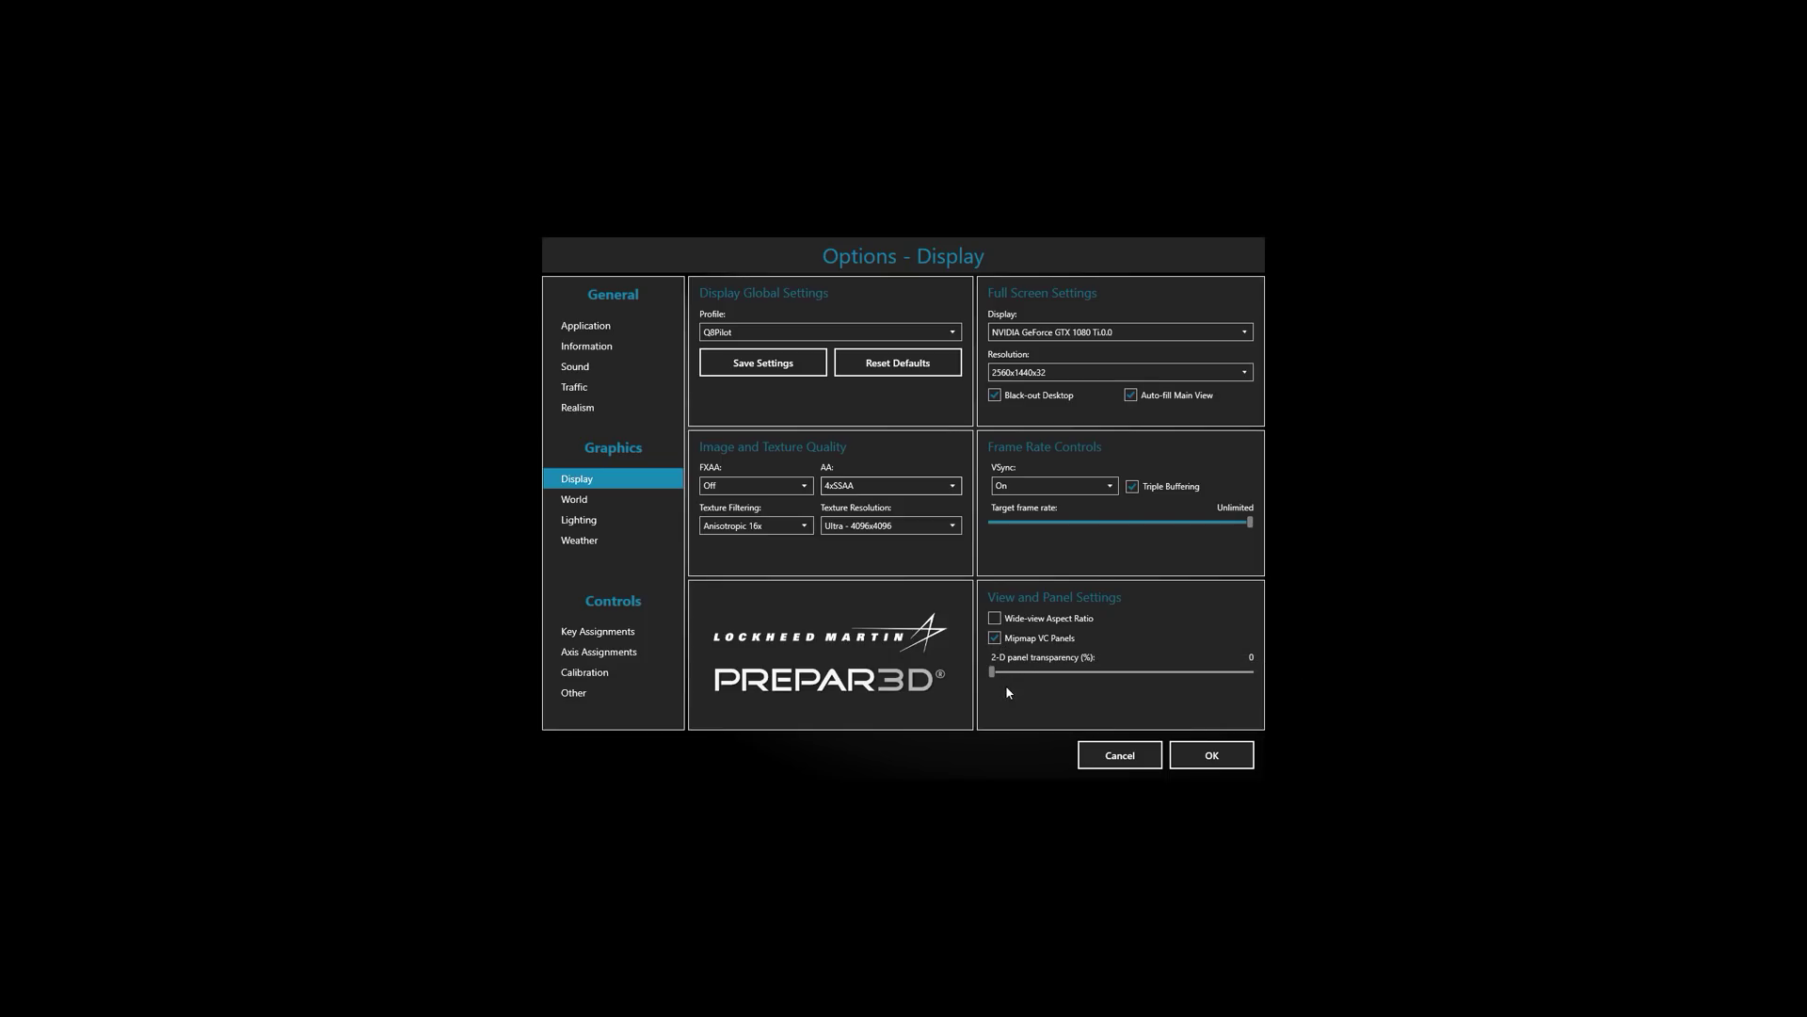
Examine the World, Lighting, Weather and Traffic option pages in turn
{"action": "key", "text": "Down"}
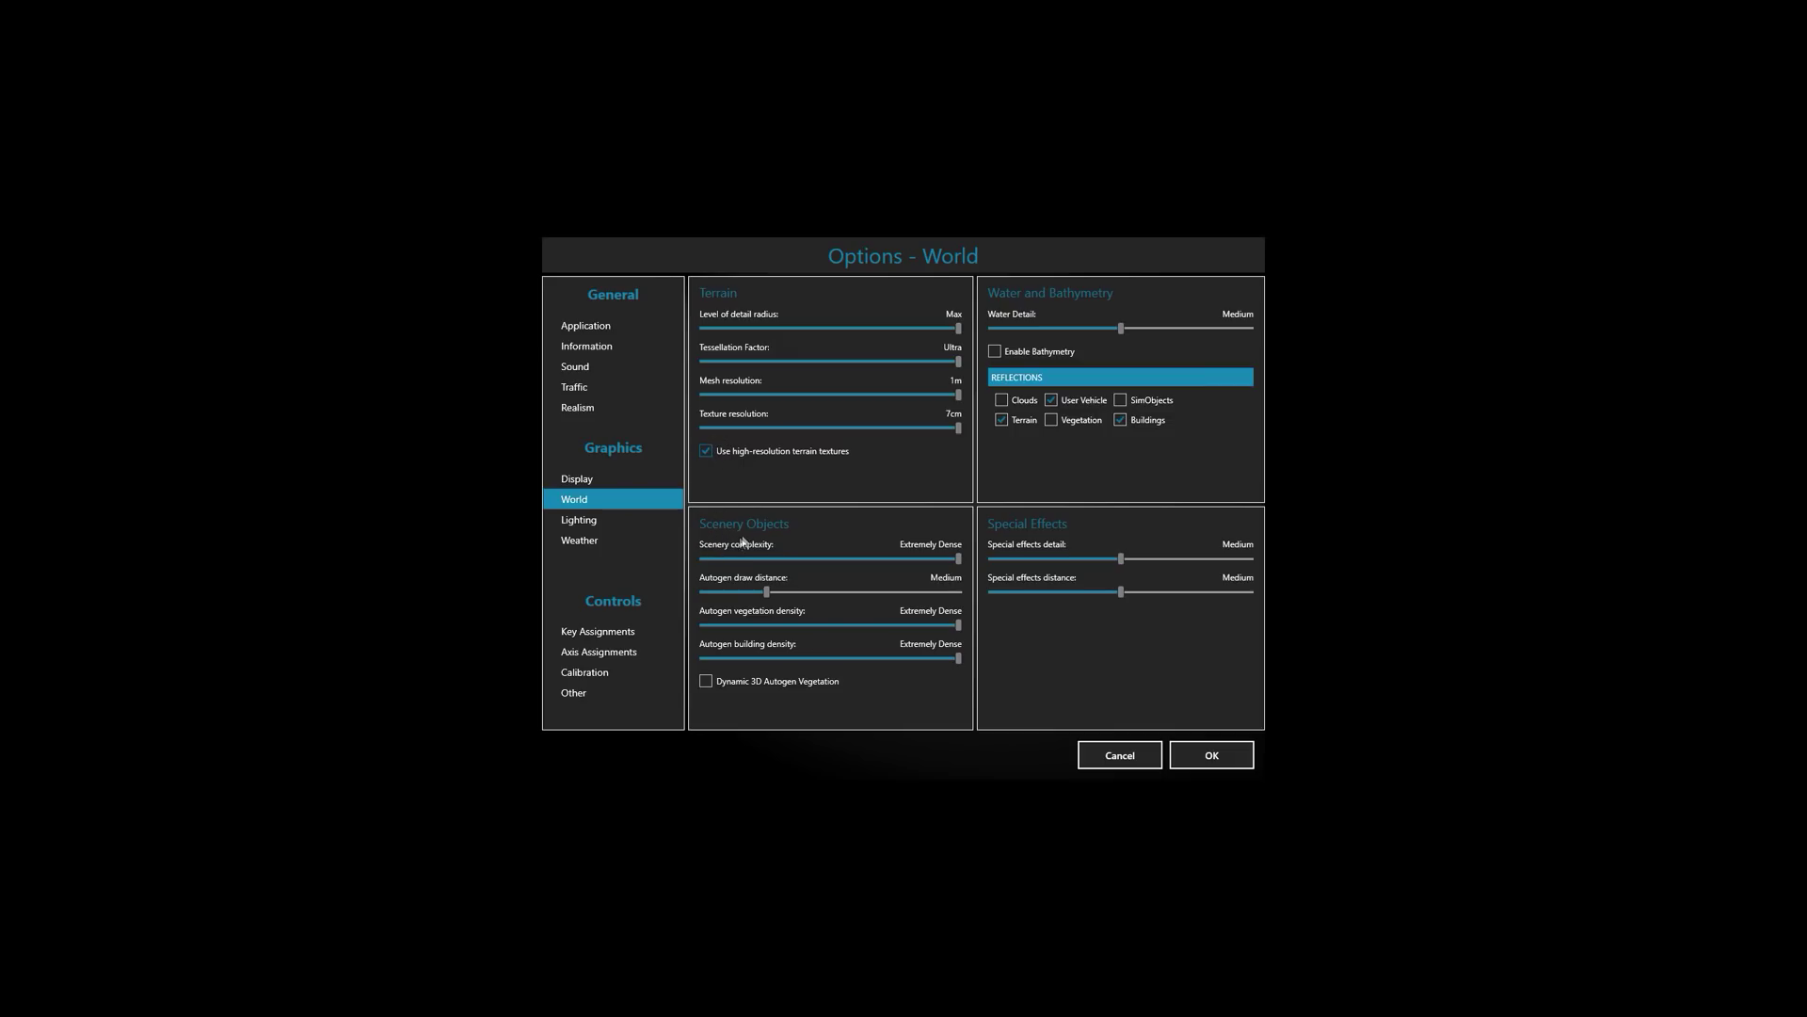
{"action": "mouse_move", "coordinate": [704, 555]}
{"action": "key", "text": "Down"}
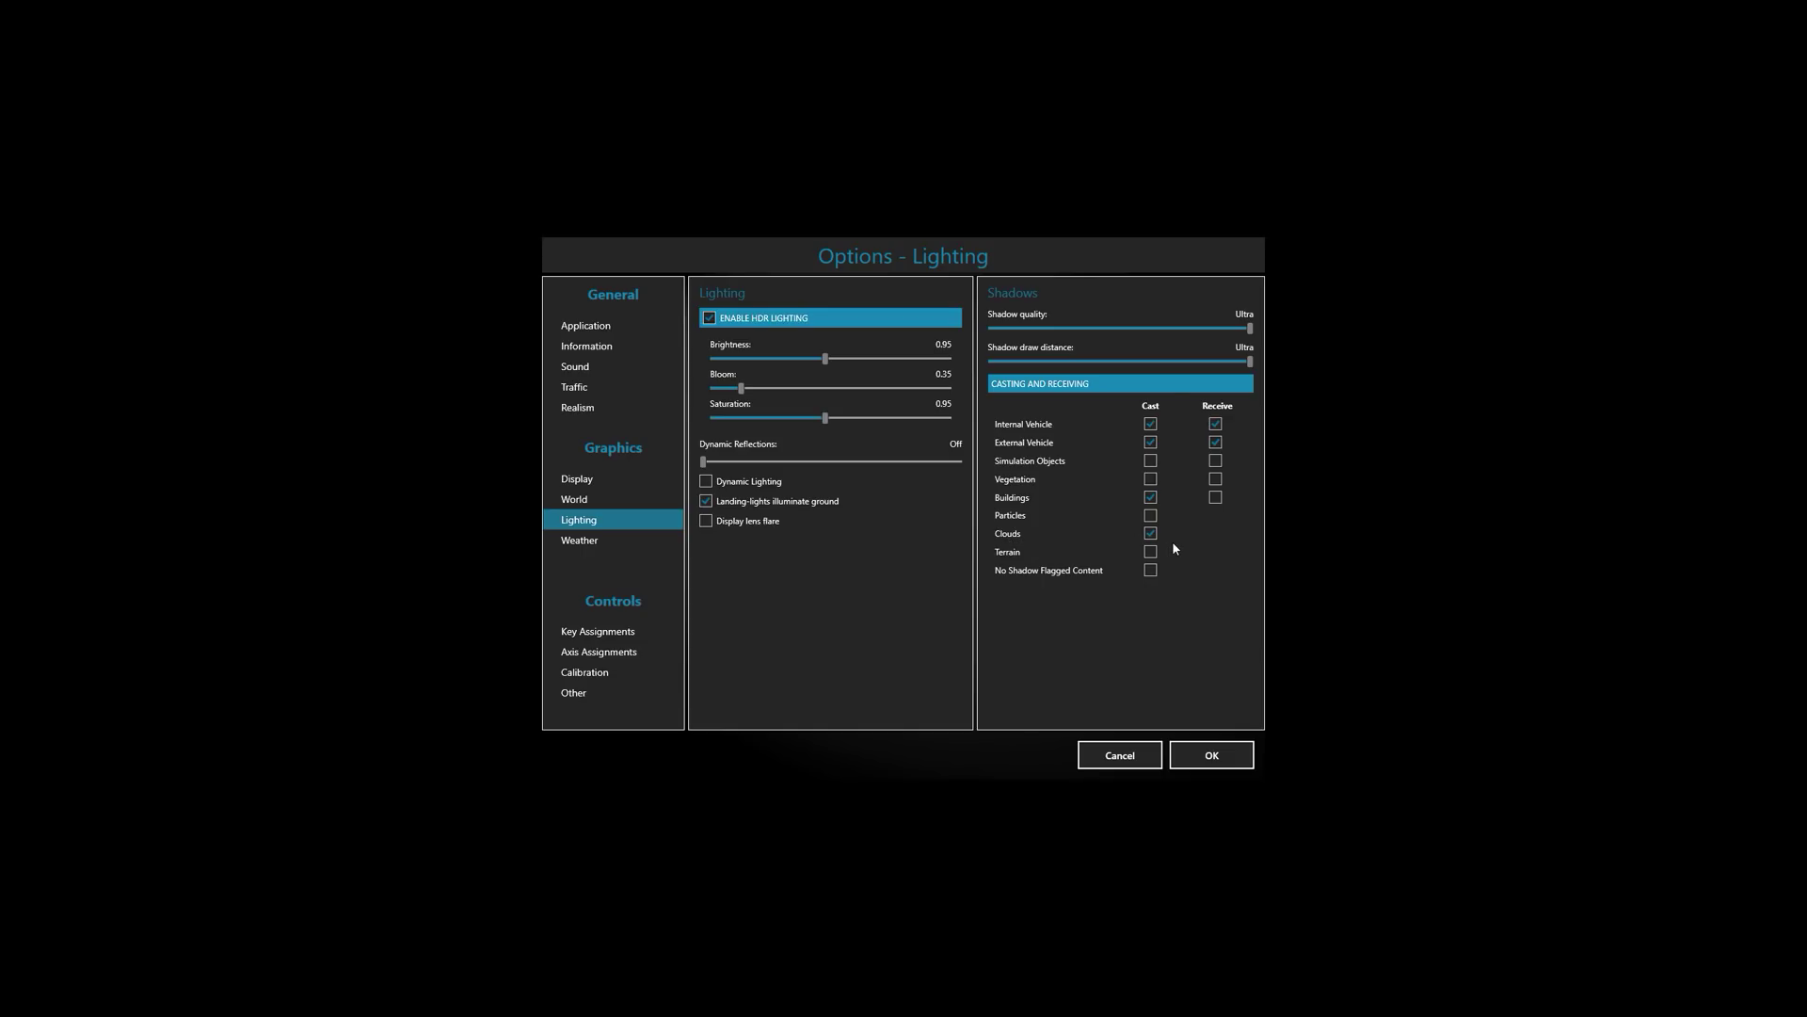
{"action": "left_click", "coordinate": [579, 539]}
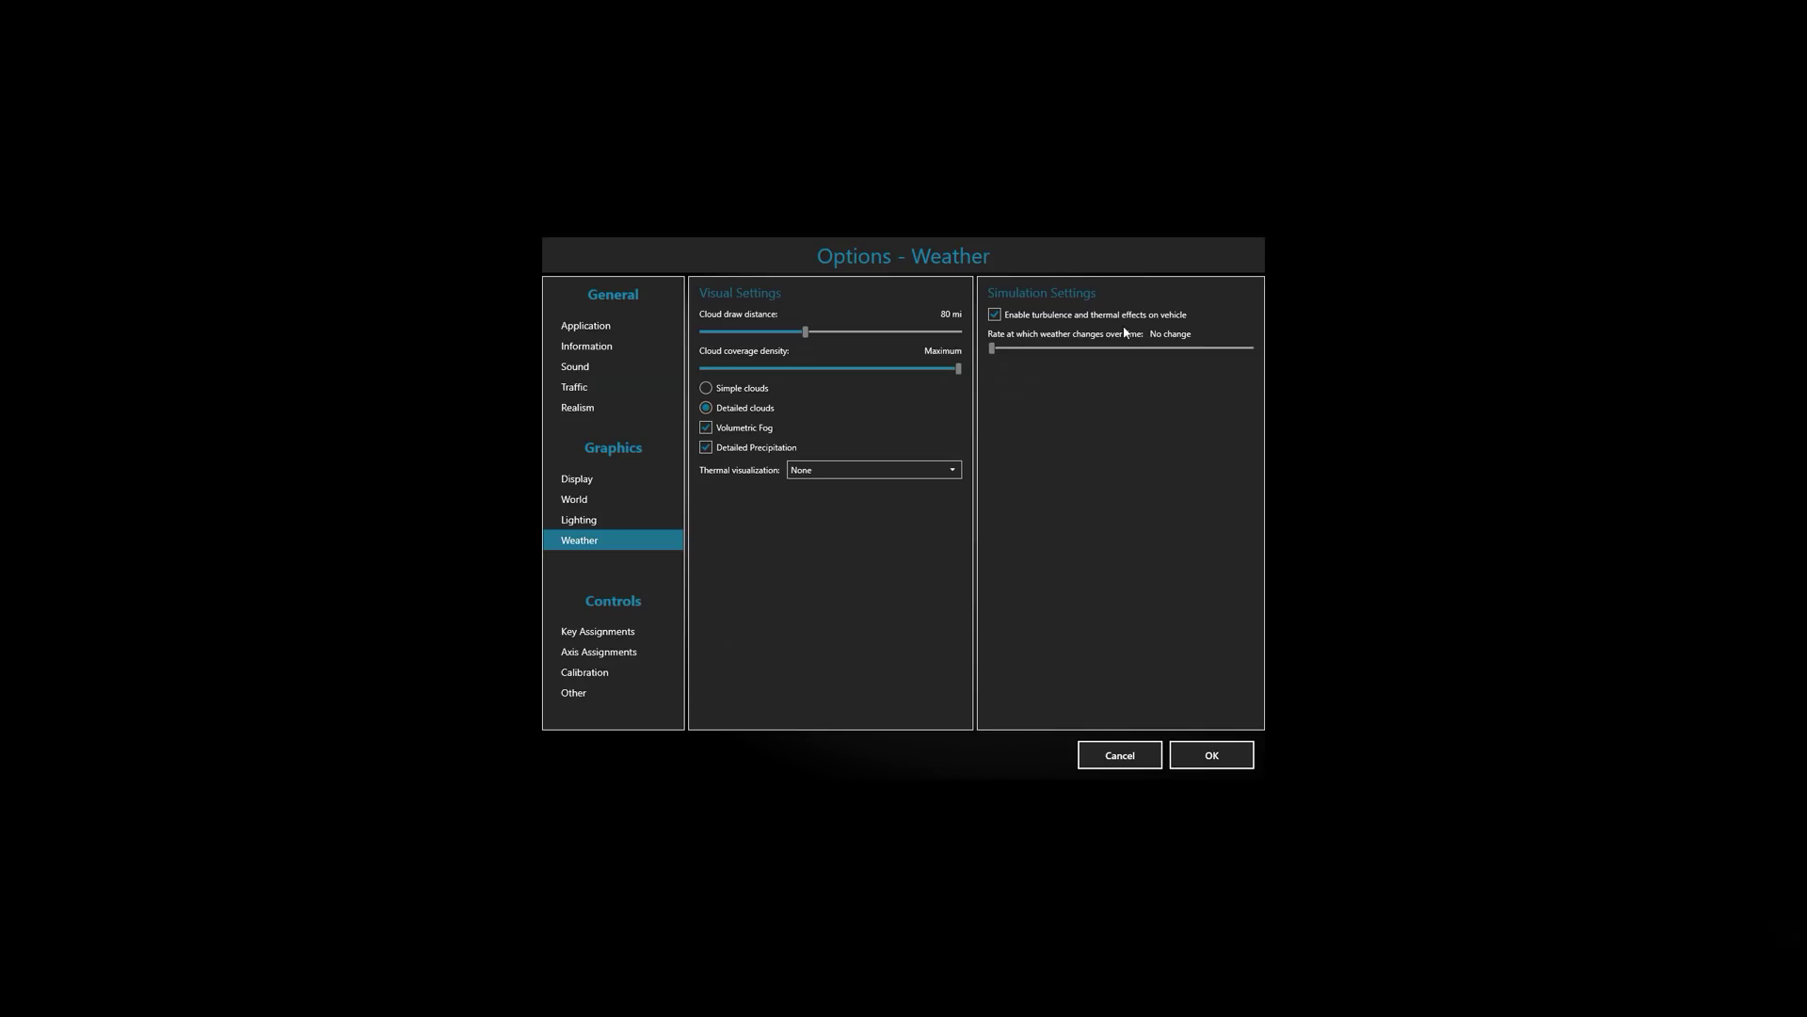
{"action": "left_click", "coordinate": [574, 386]}
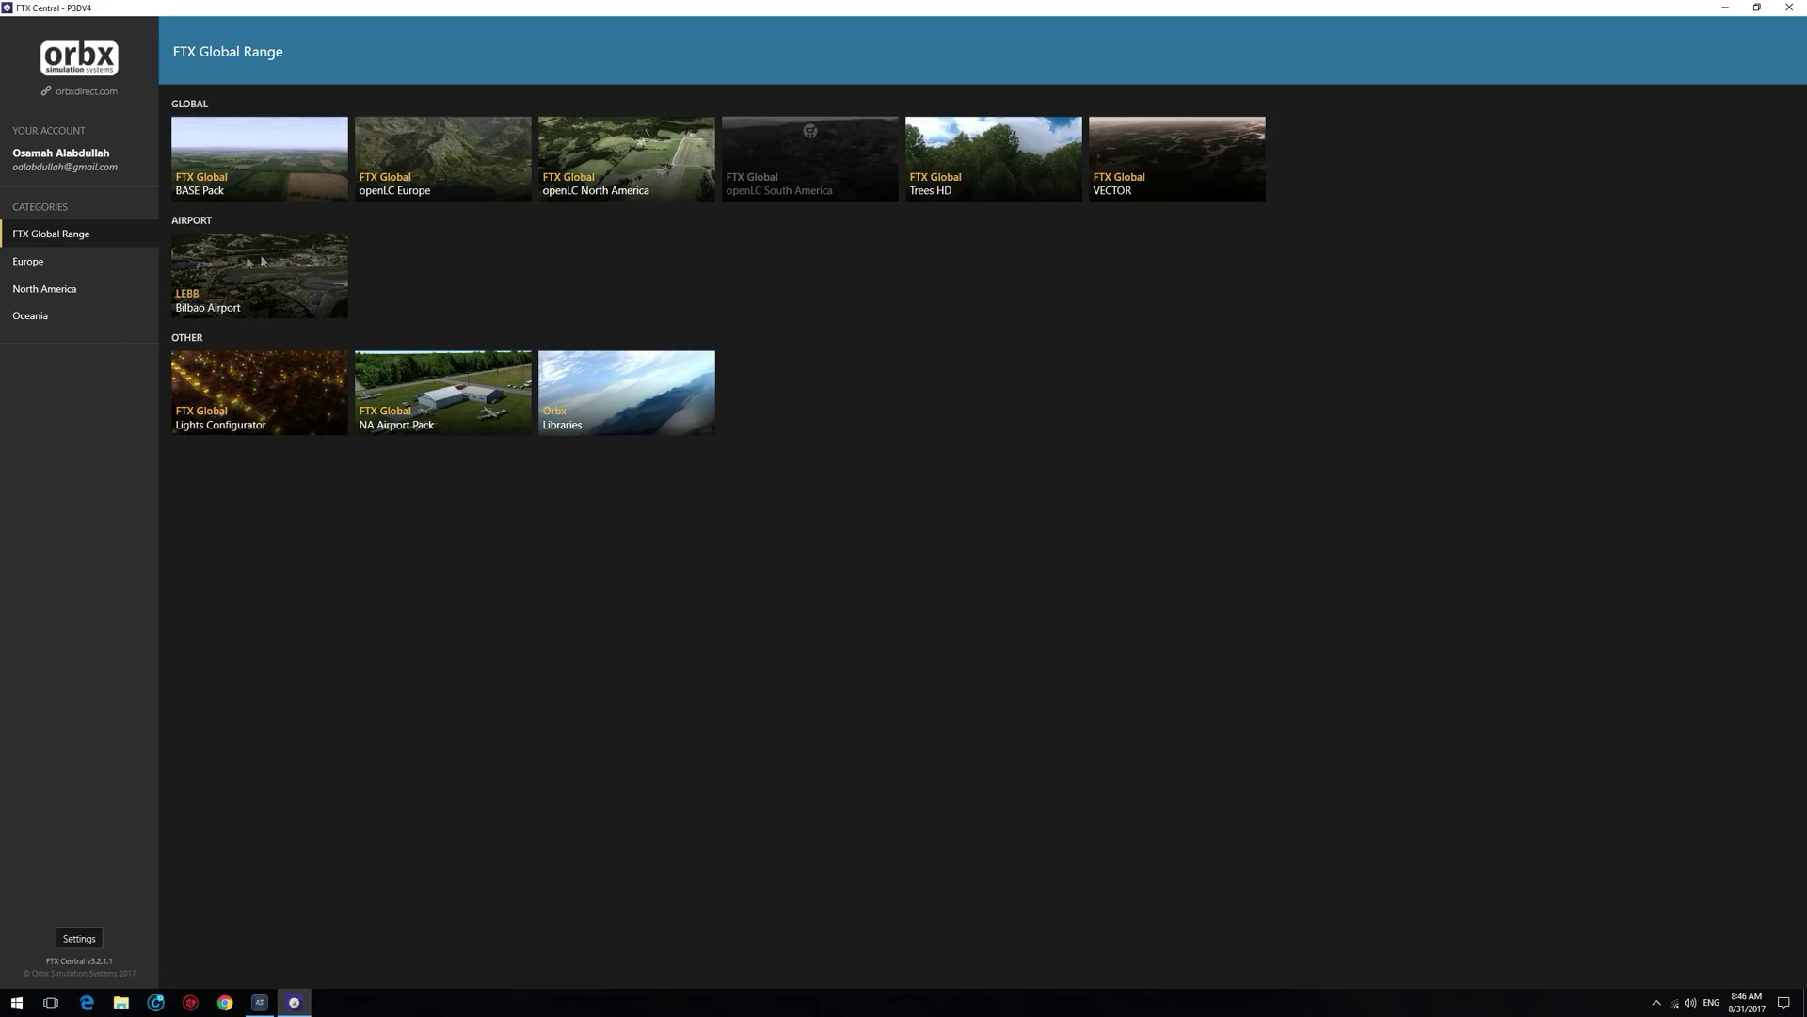
In FTX Central, review the Europe, North America and Oceania scenery products
{"action": "left_click", "coordinate": [63, 270]}
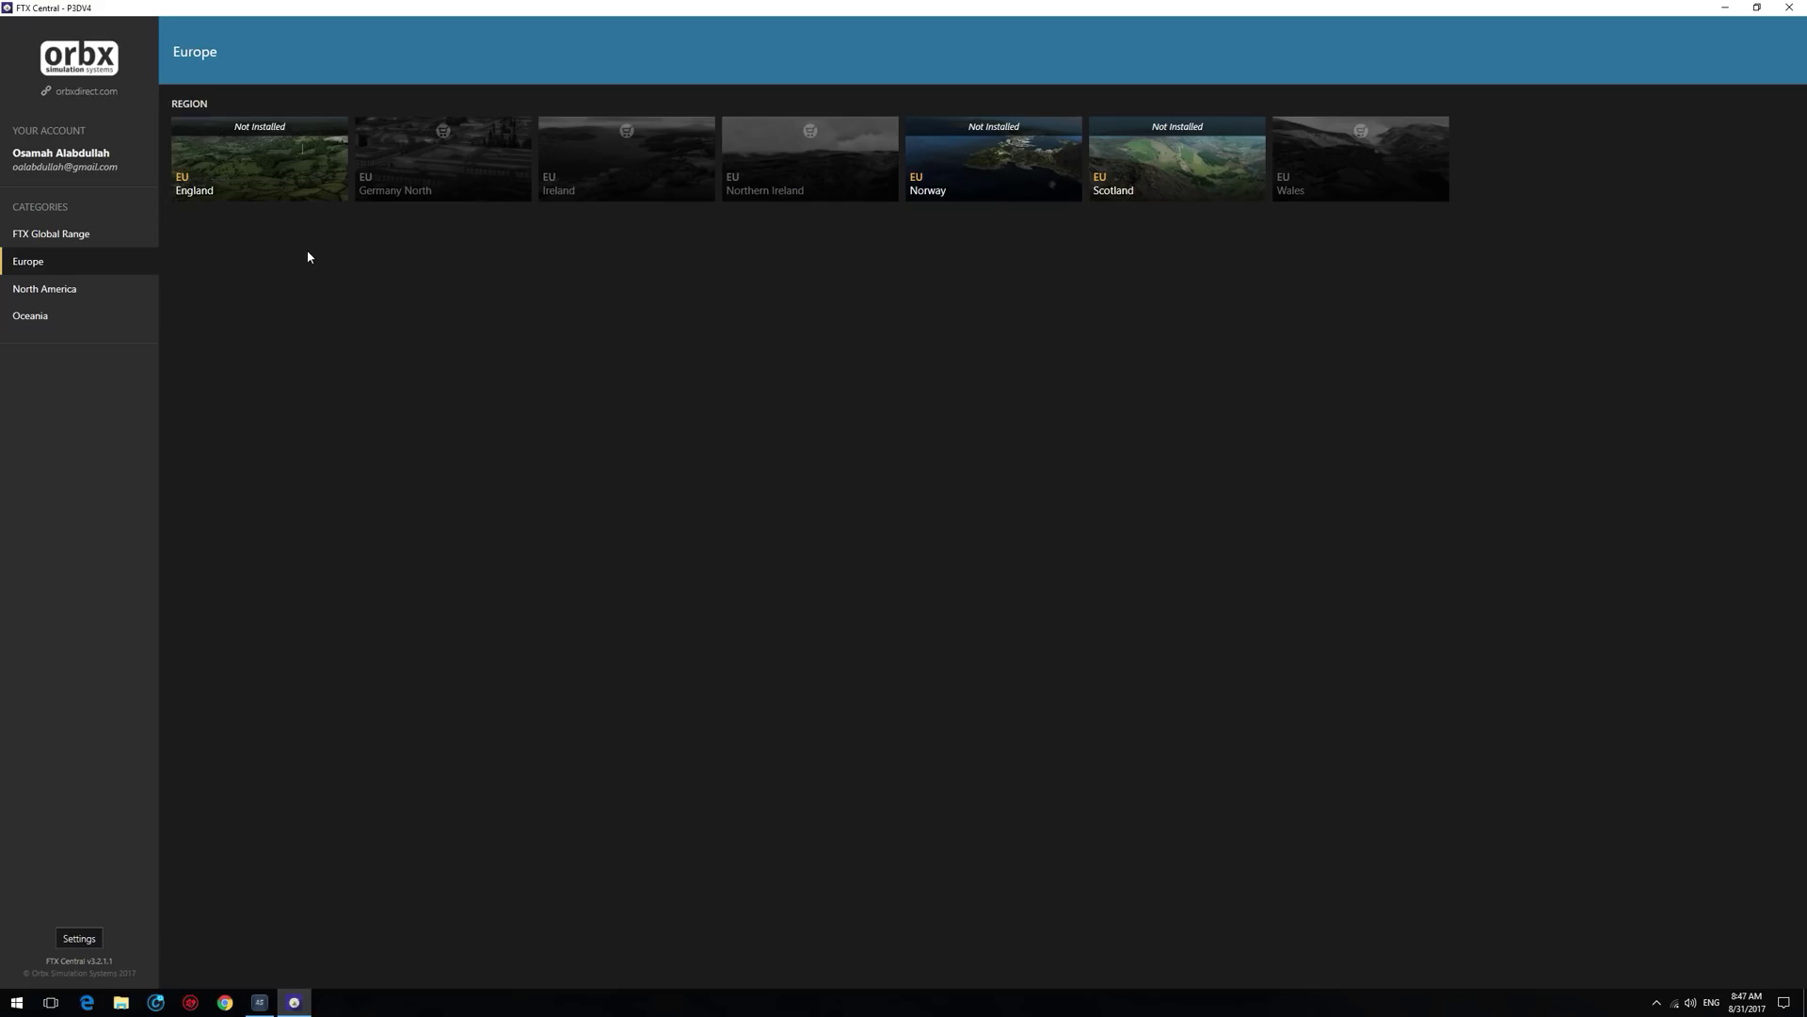
{"action": "left_click", "coordinate": [44, 288]}
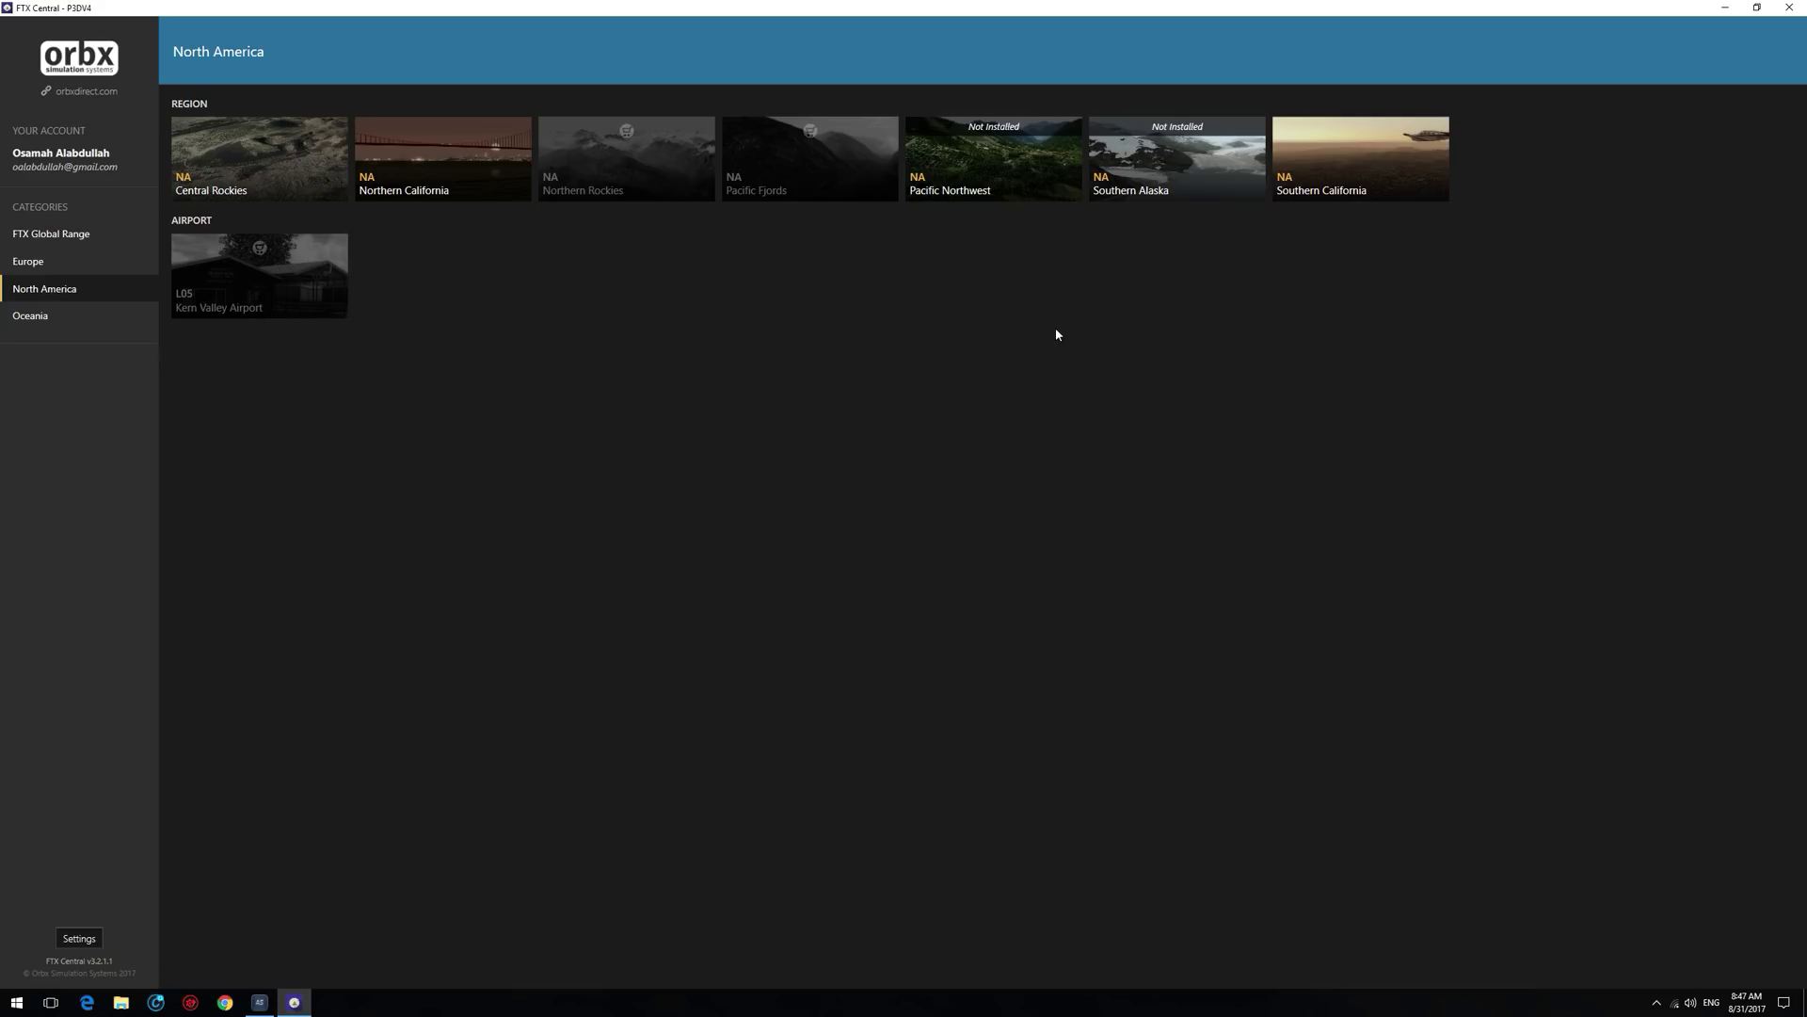
{"action": "left_click", "coordinate": [127, 315]}
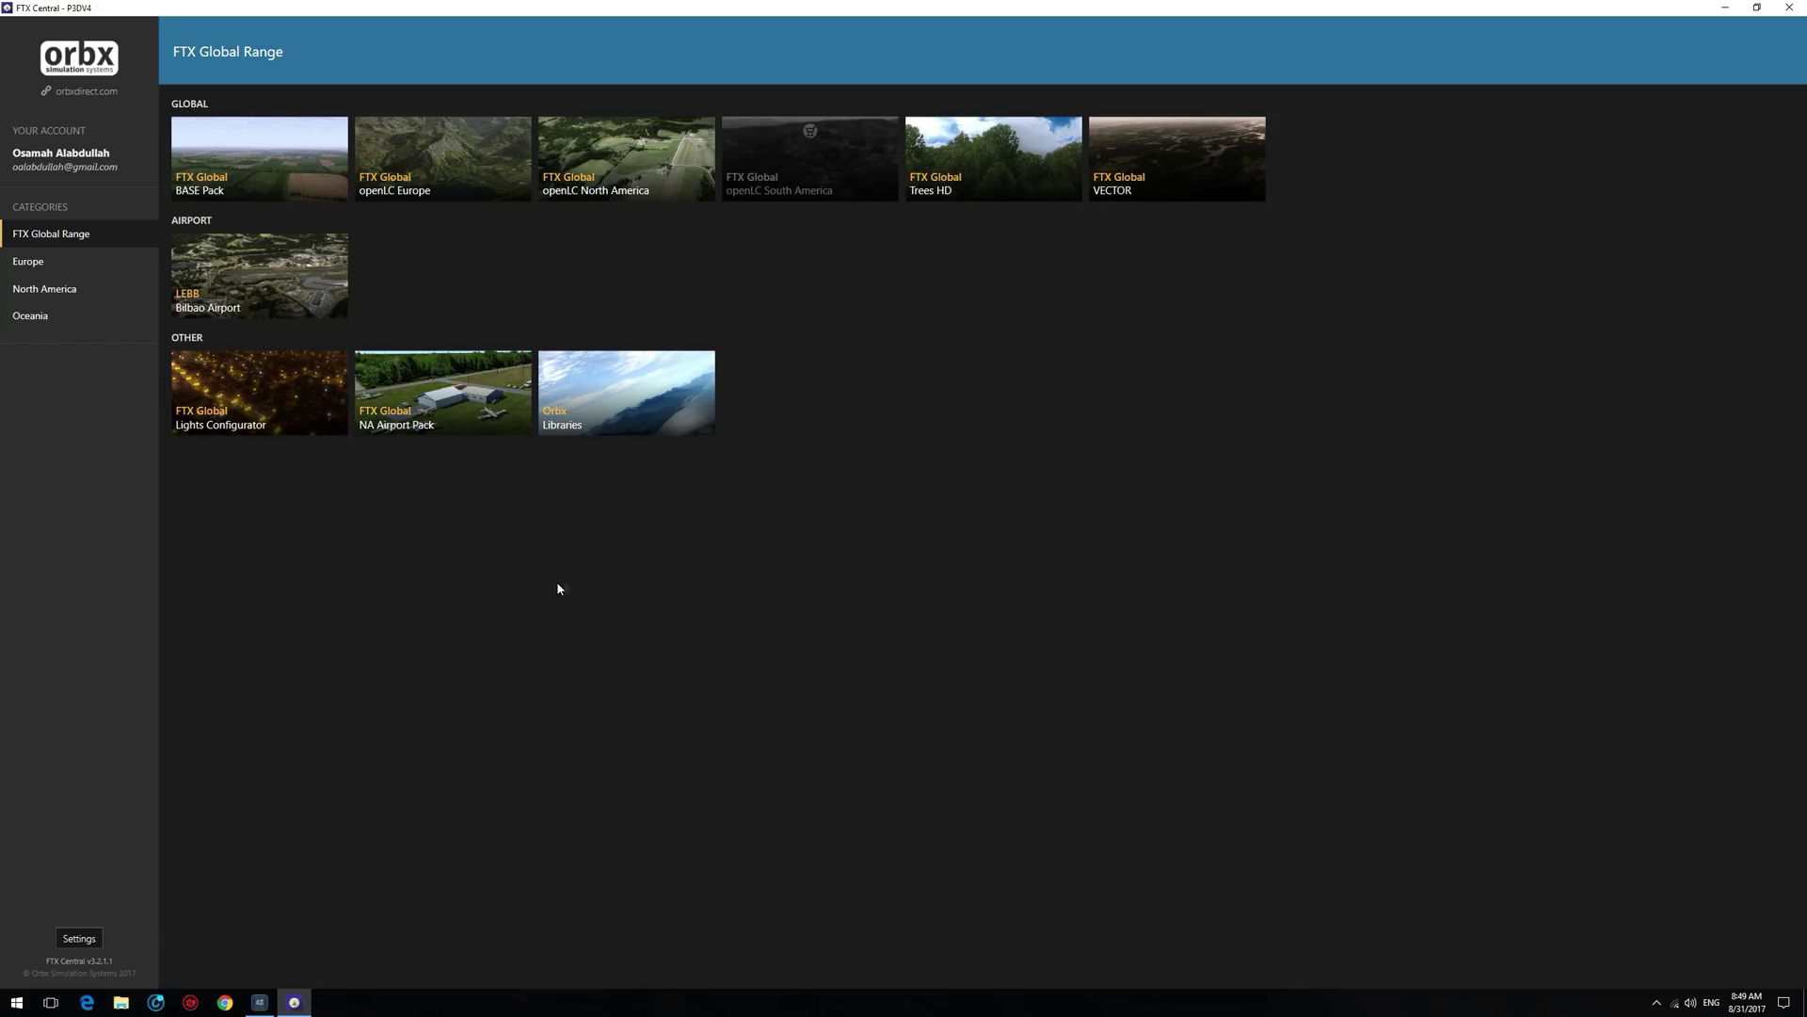
Open the FTX Global Lights Configurator for Lockheed Martin Prepar3D V4.x and load a saved lights profile
{"action": "left_click", "coordinate": [238, 408]}
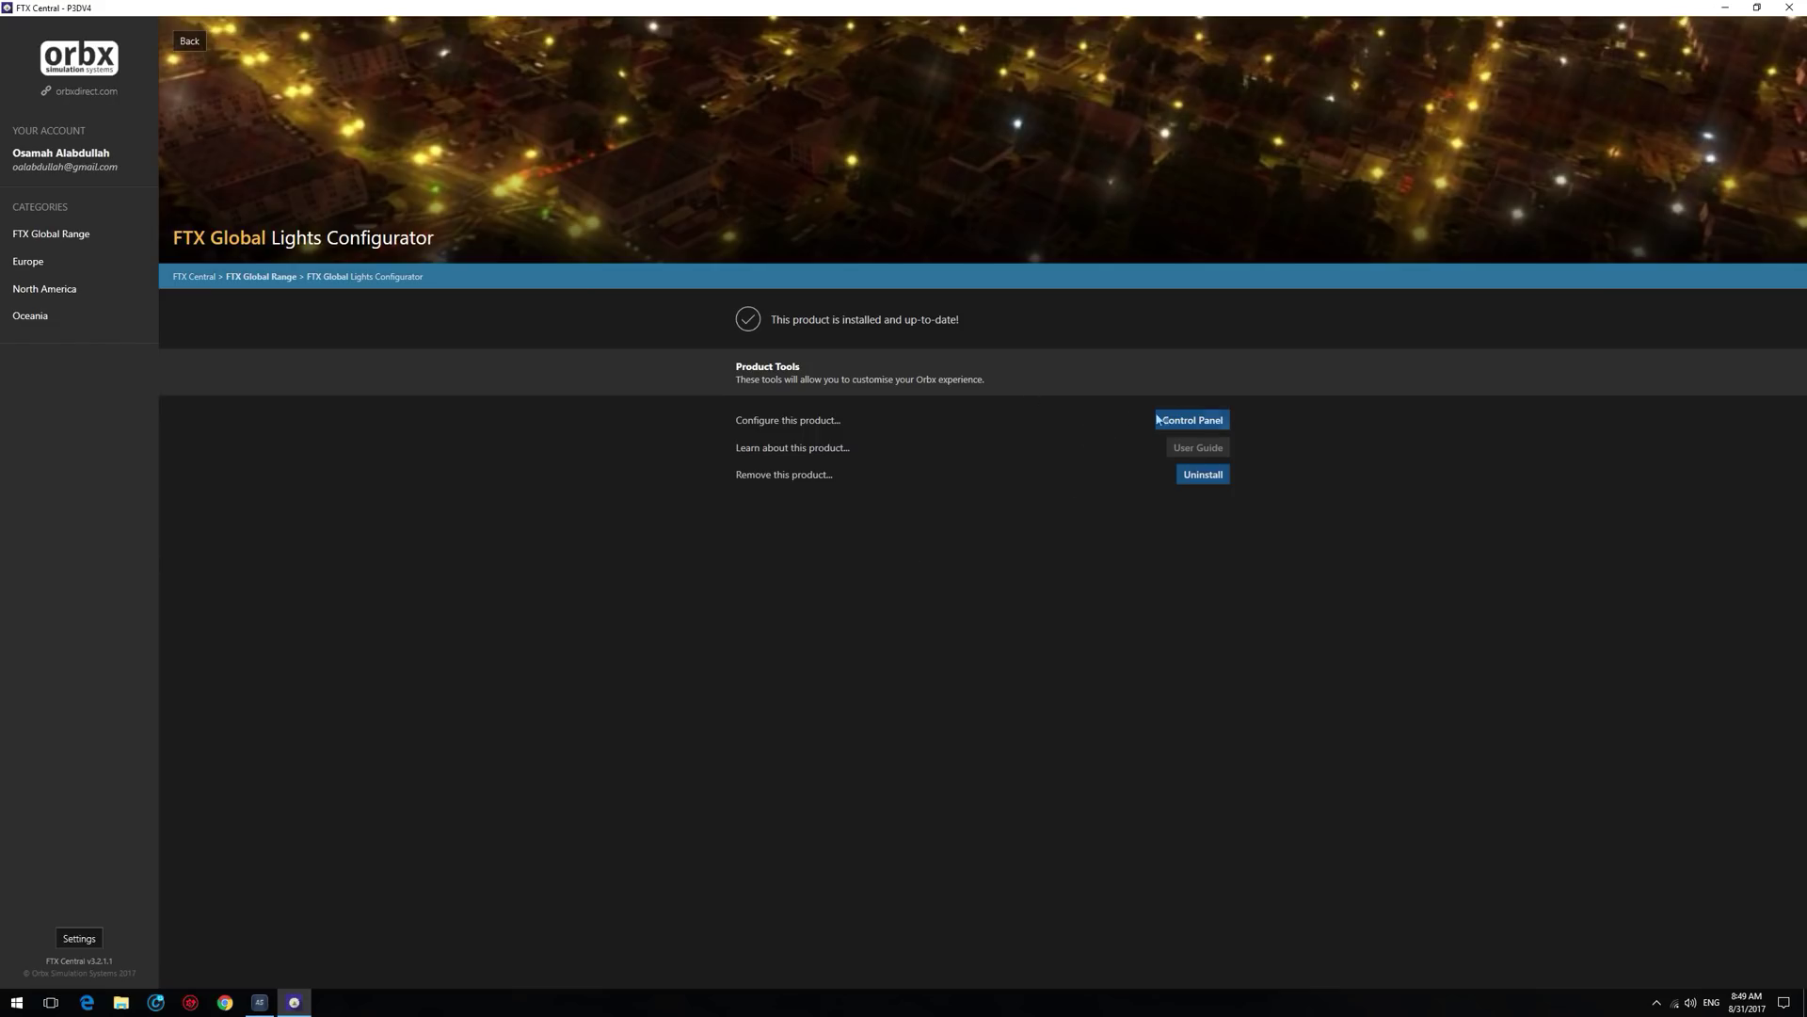
{"action": "left_click", "coordinate": [1192, 419]}
{"action": "left_click", "coordinate": [824, 360]}
{"action": "left_click", "coordinate": [821, 376]}
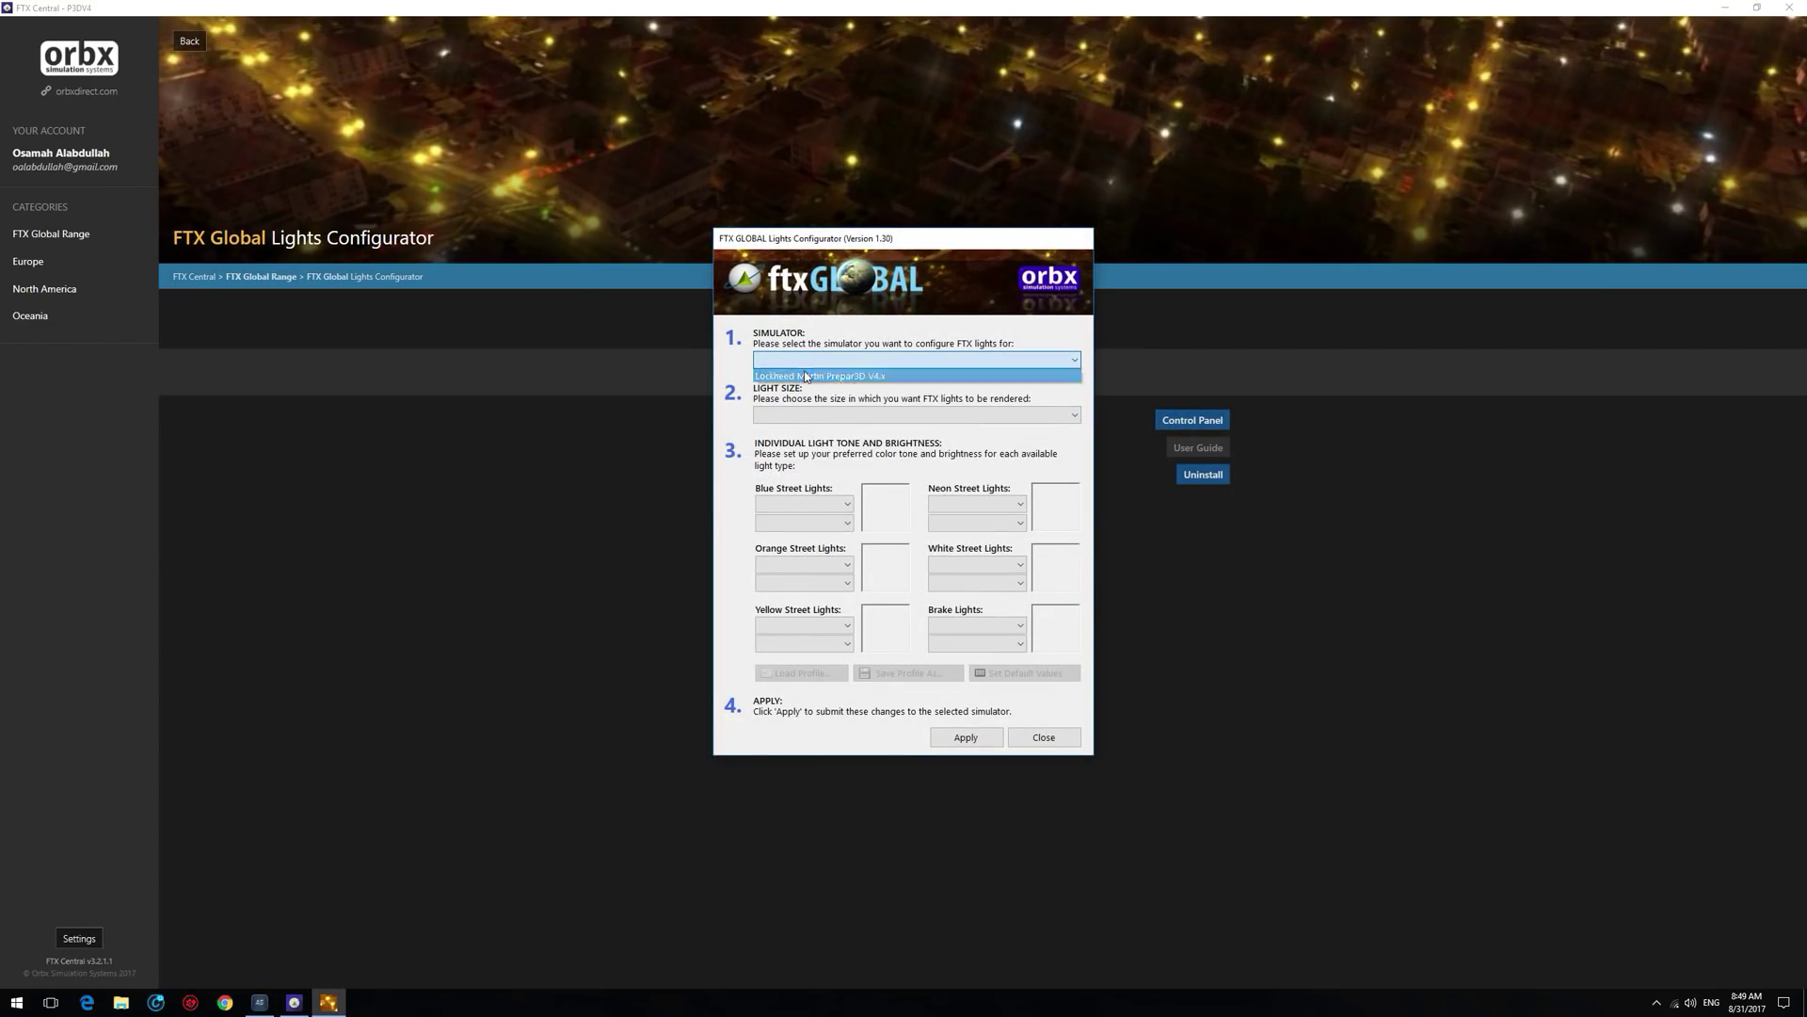
{"action": "left_click", "coordinate": [815, 674]}
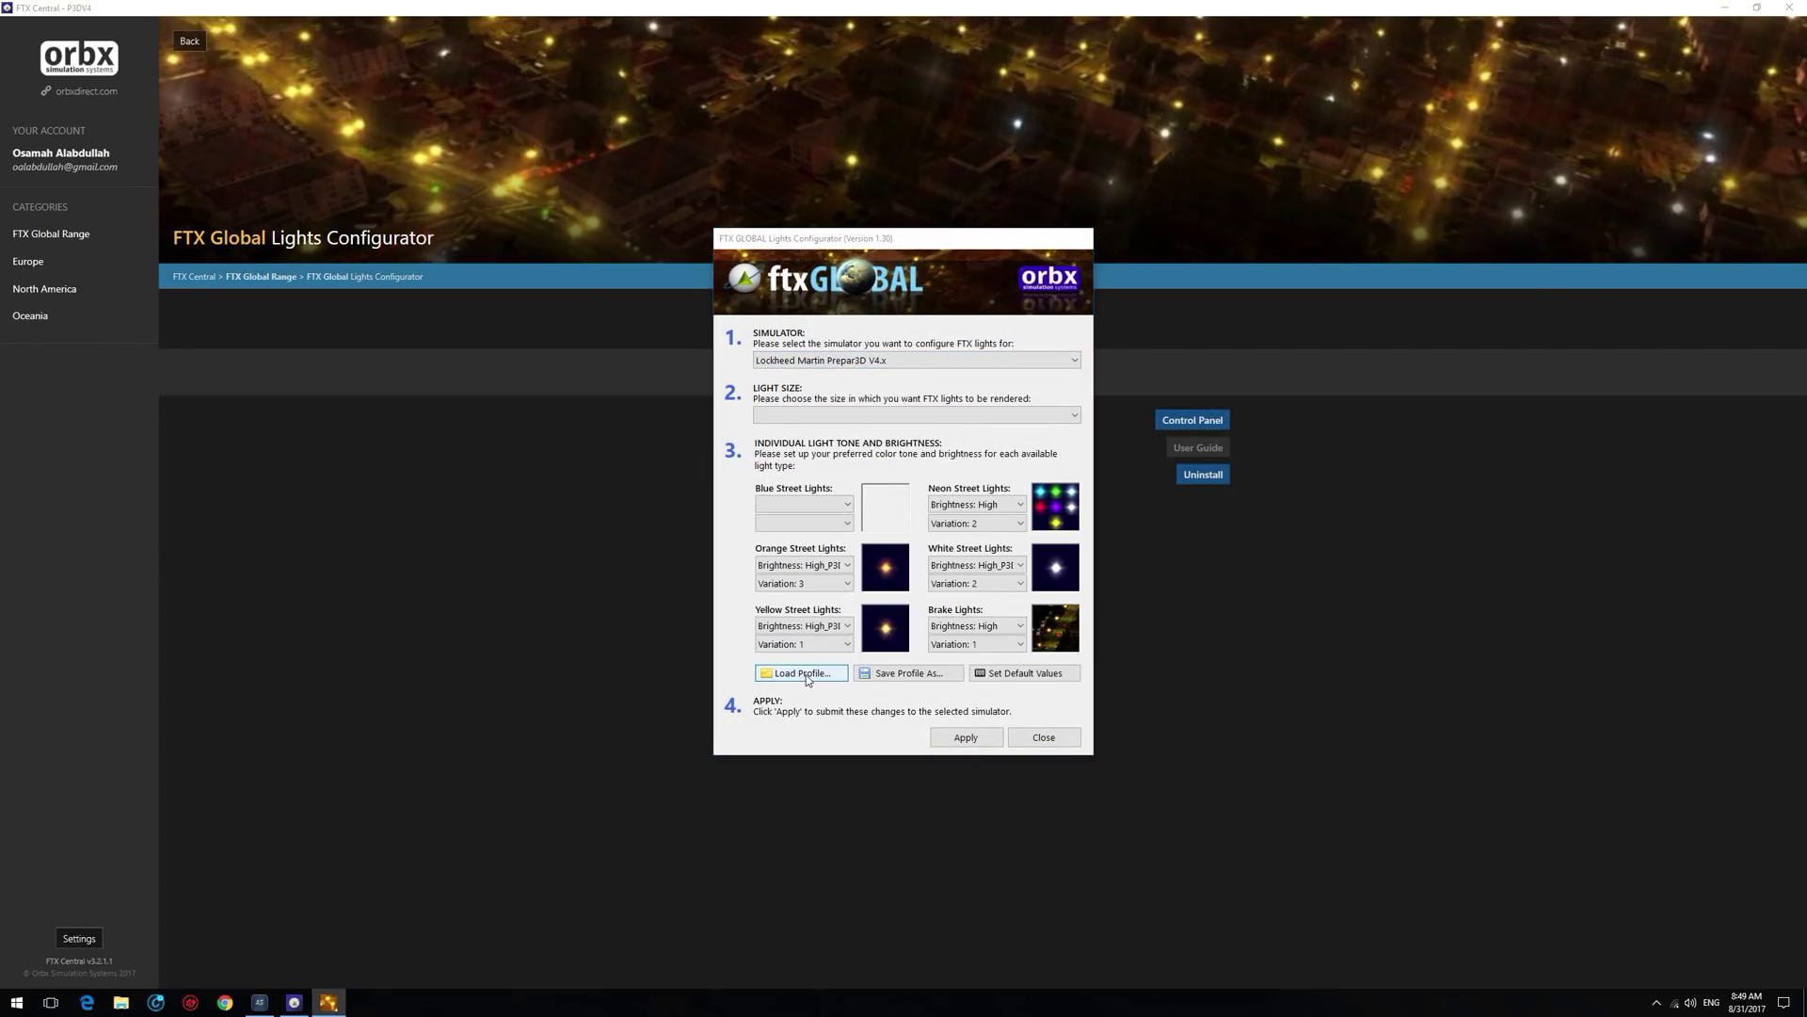
{"action": "double_click", "coordinate": [886, 355]}
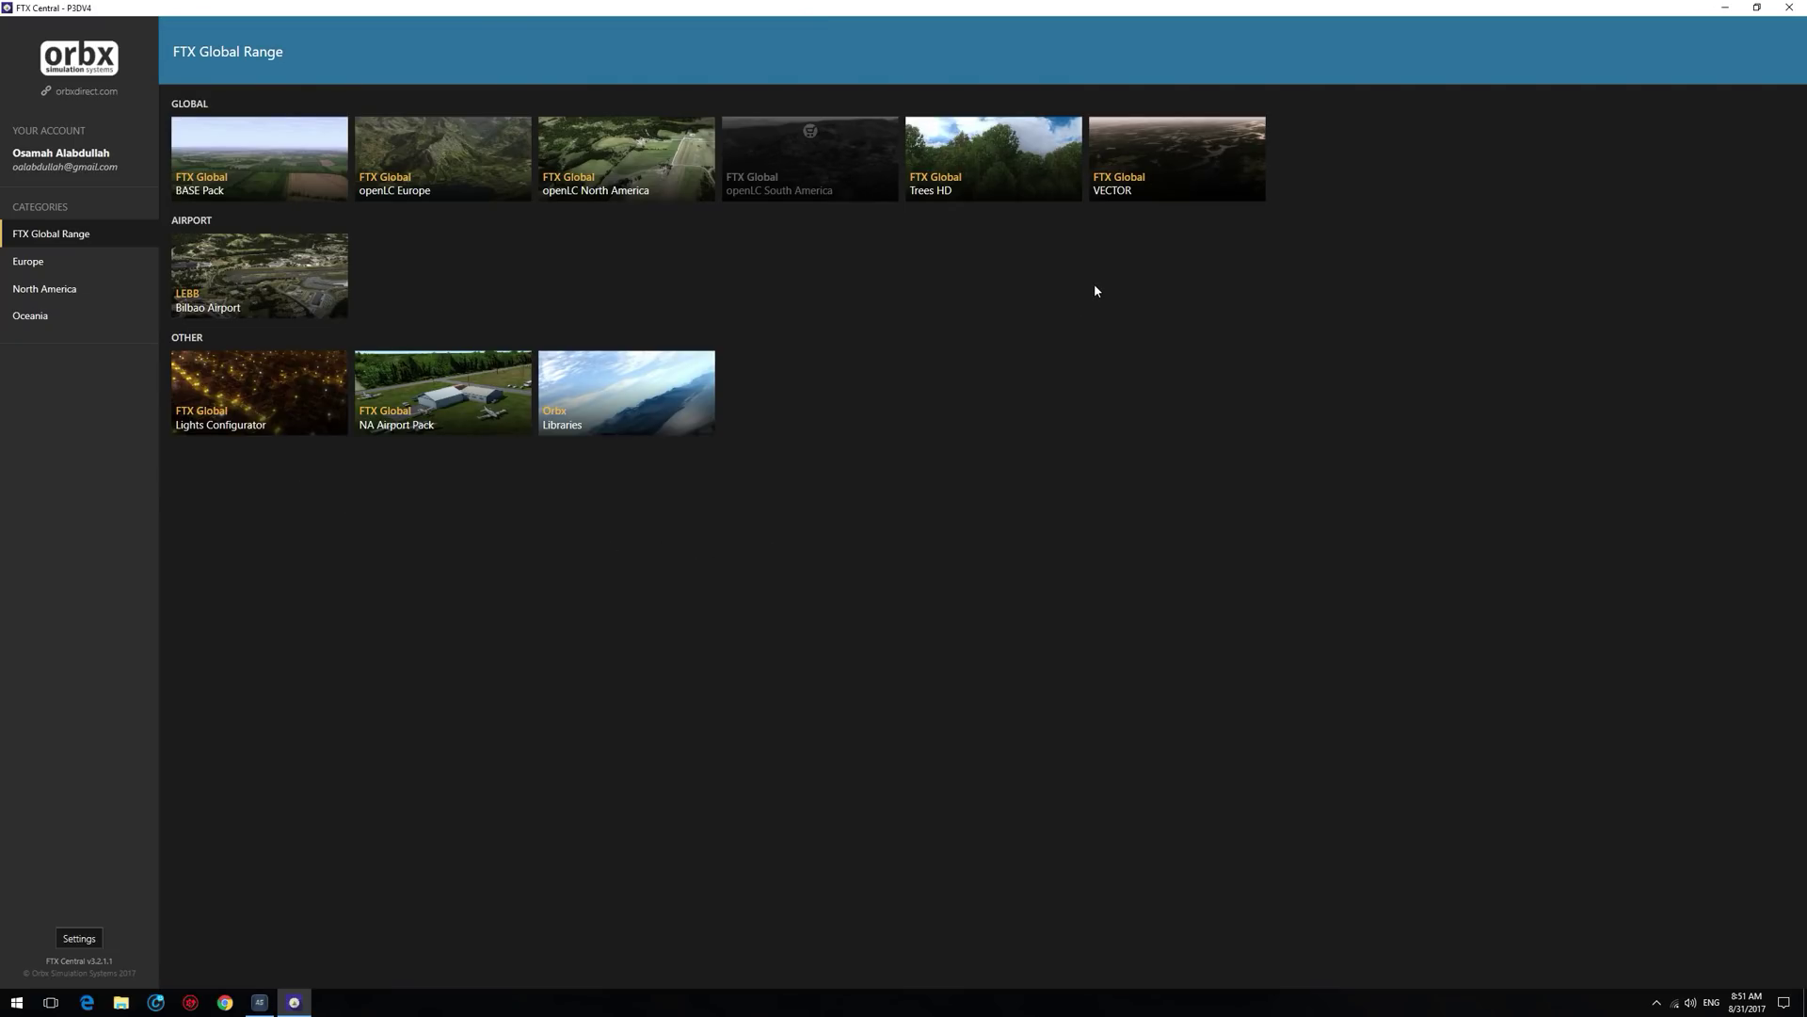
Open the FTX Global VECTOR configuration tool and review its transportation, water, various features and airport elevation correction settings
{"action": "left_click", "coordinate": [1094, 177]}
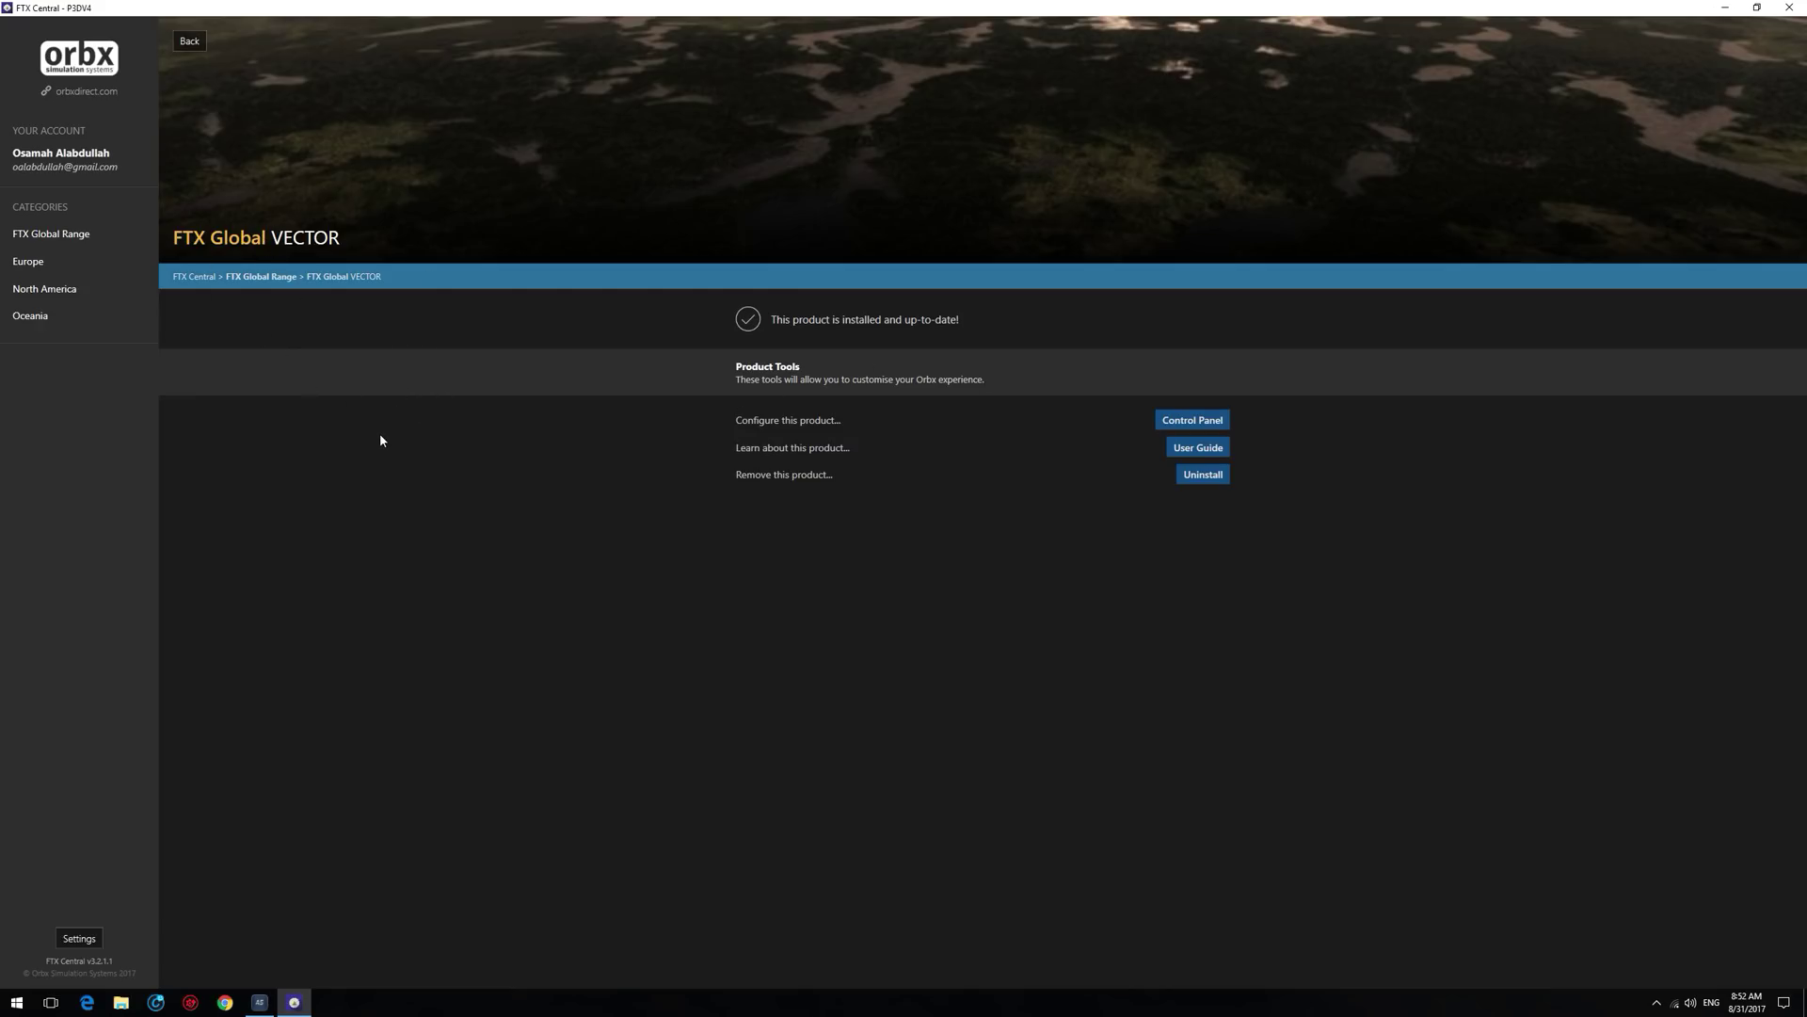
{"action": "left_click", "coordinate": [1192, 420]}
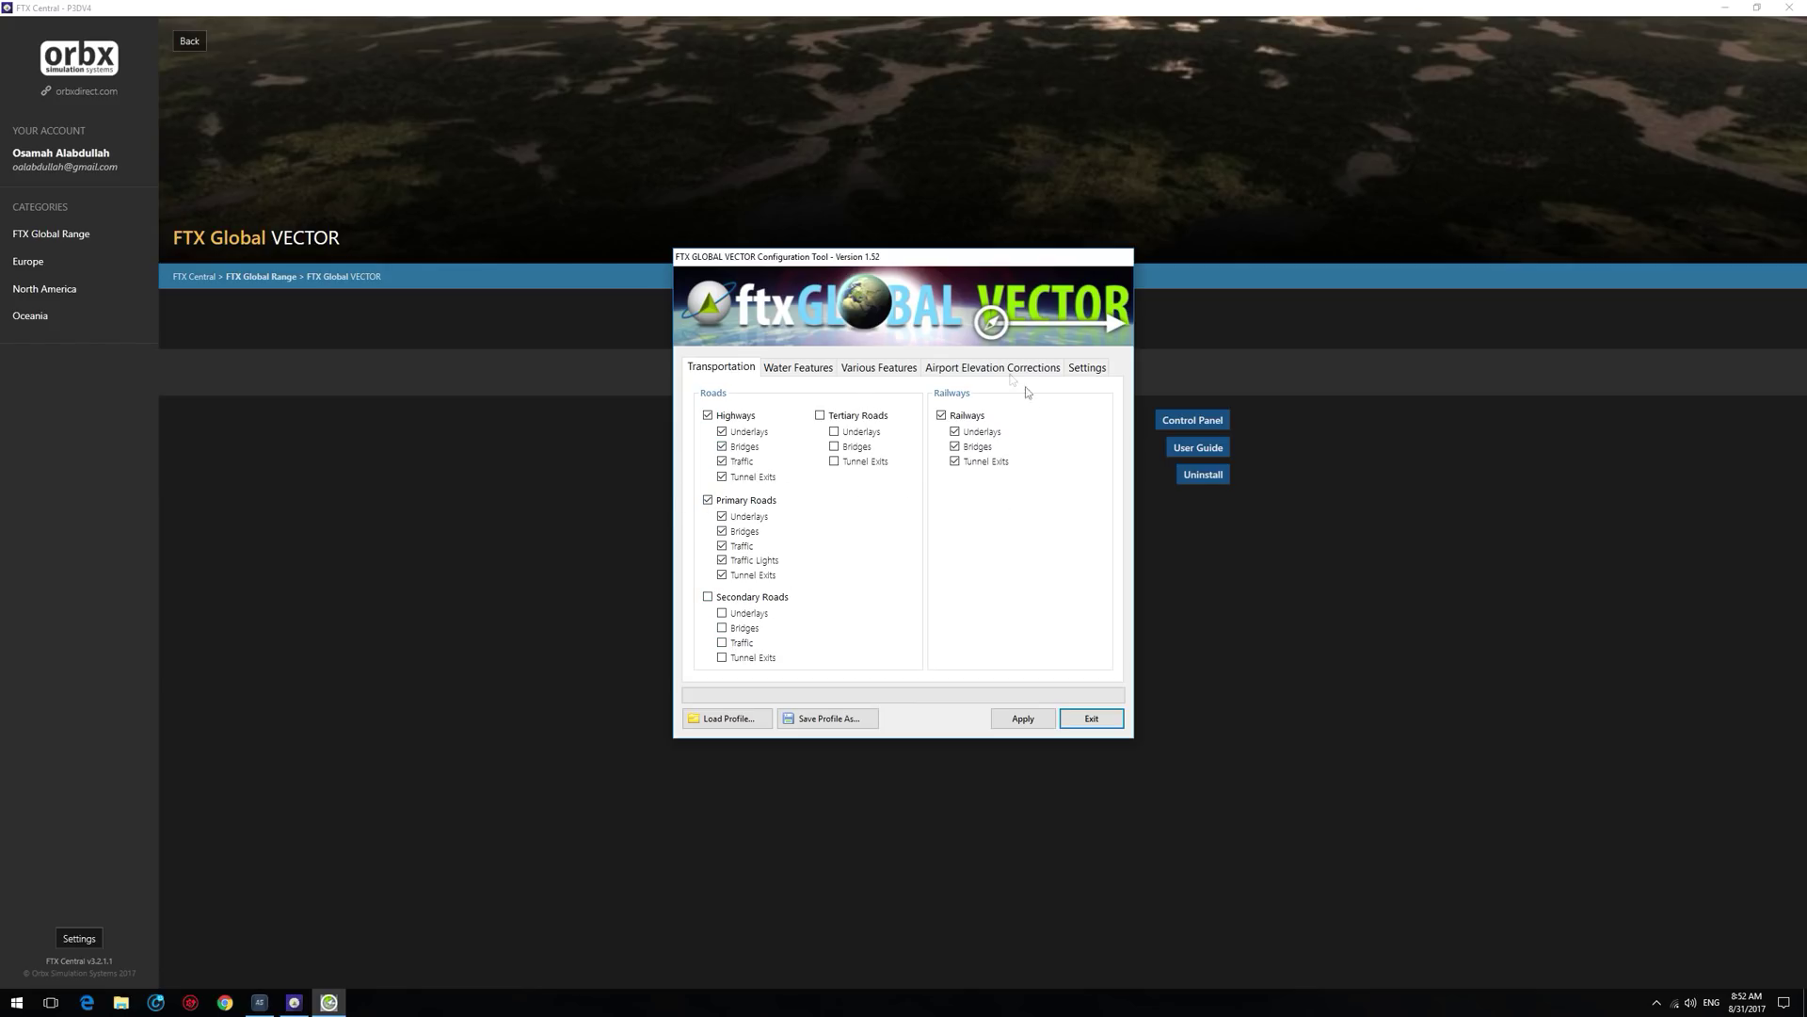
{"action": "left_click", "coordinate": [808, 368]}
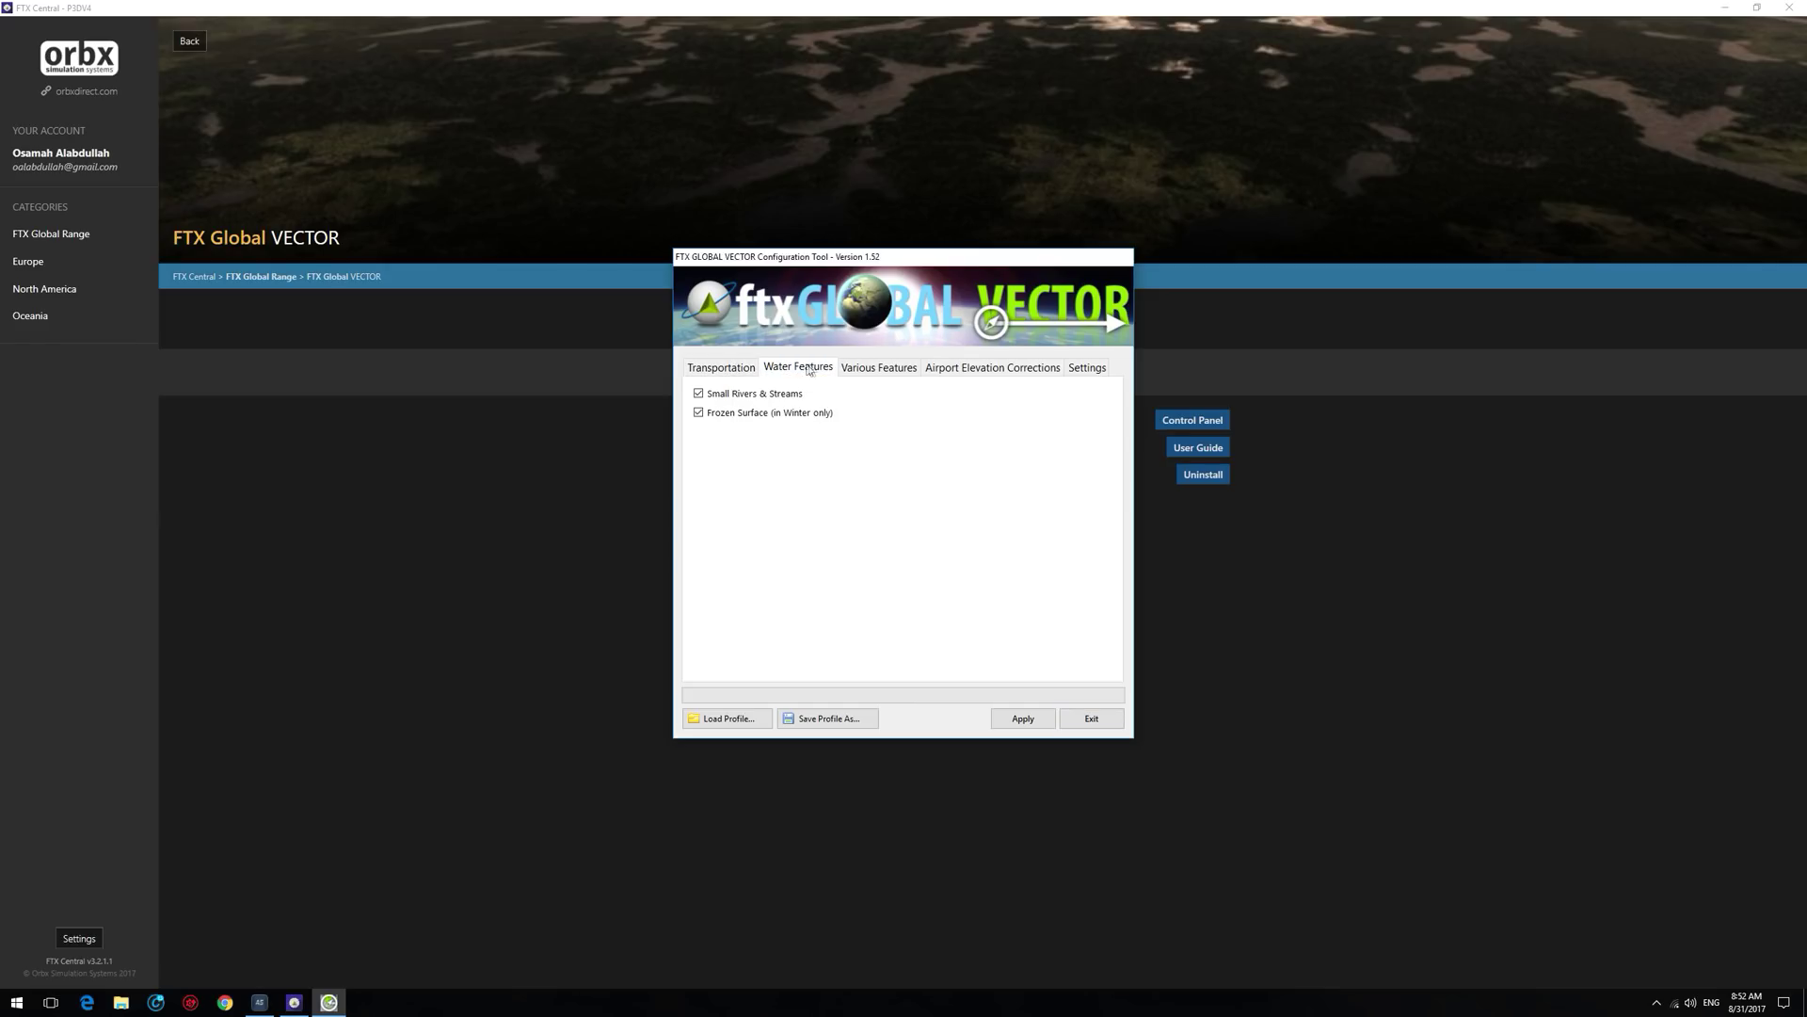
{"action": "left_click", "coordinate": [845, 367]}
{"action": "left_click", "coordinate": [993, 369]}
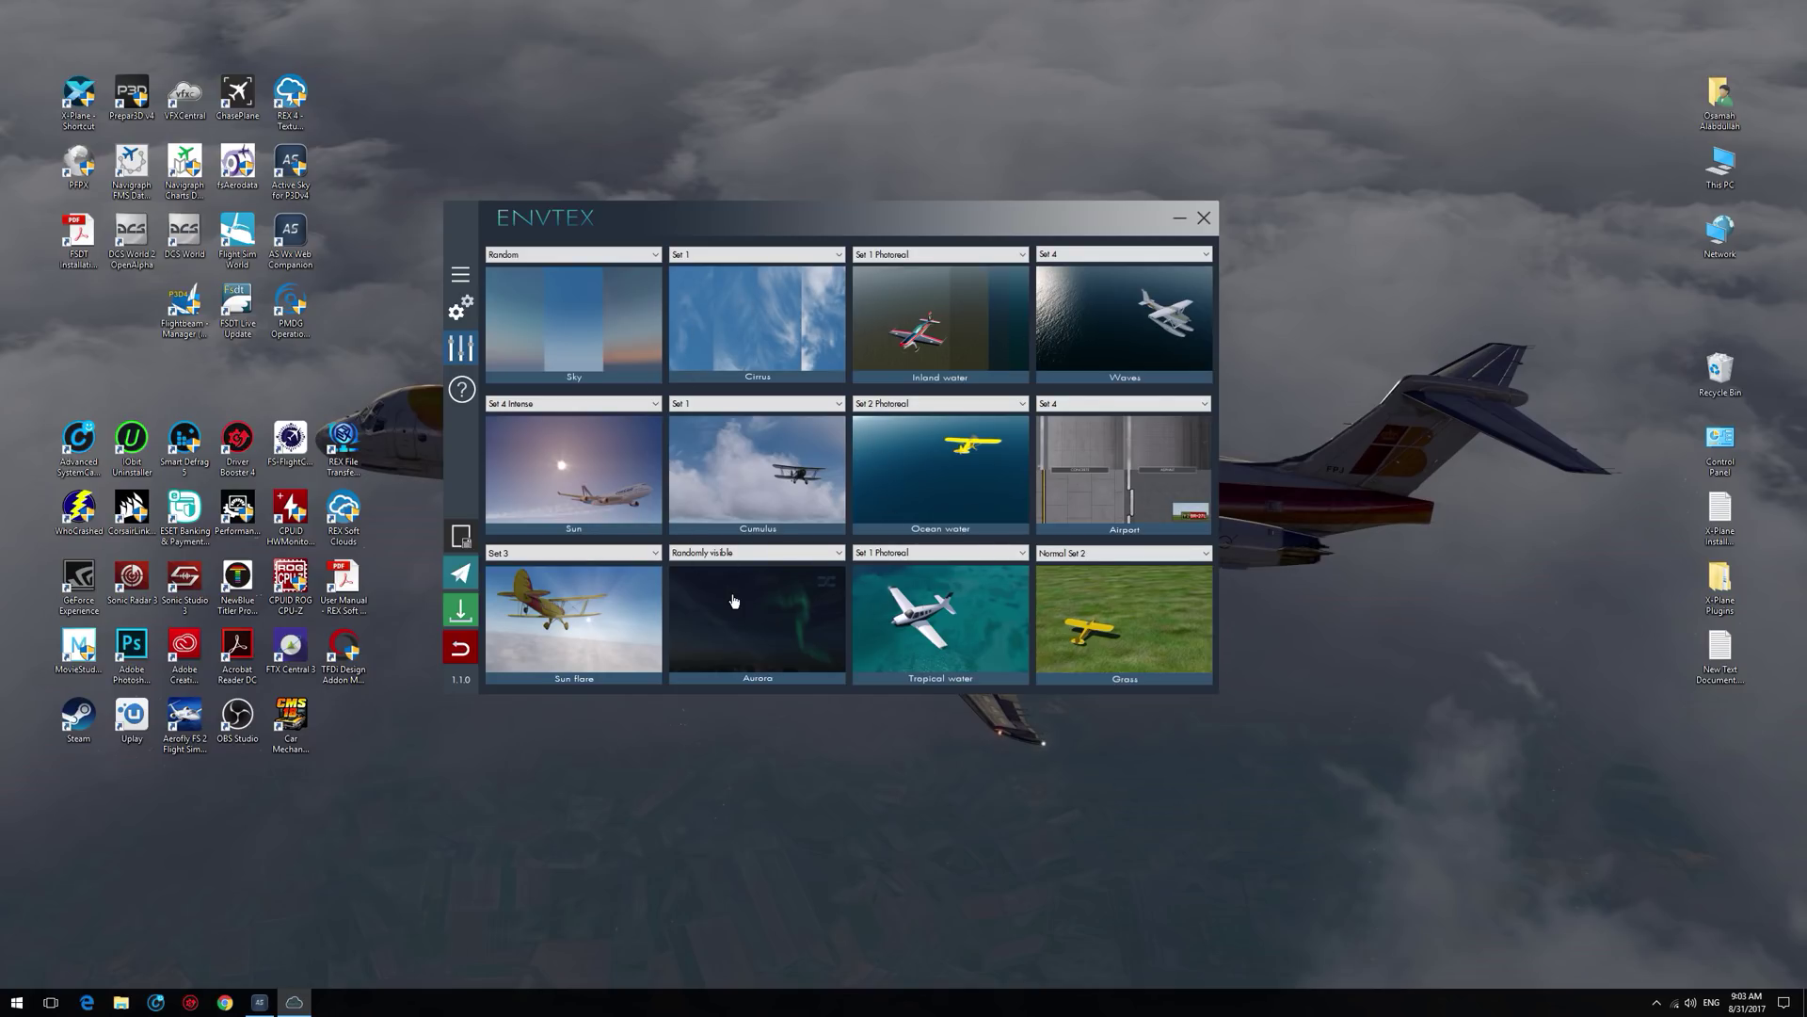
Switch to ENVTEX and open its settings
{"action": "left_click", "coordinate": [462, 309]}
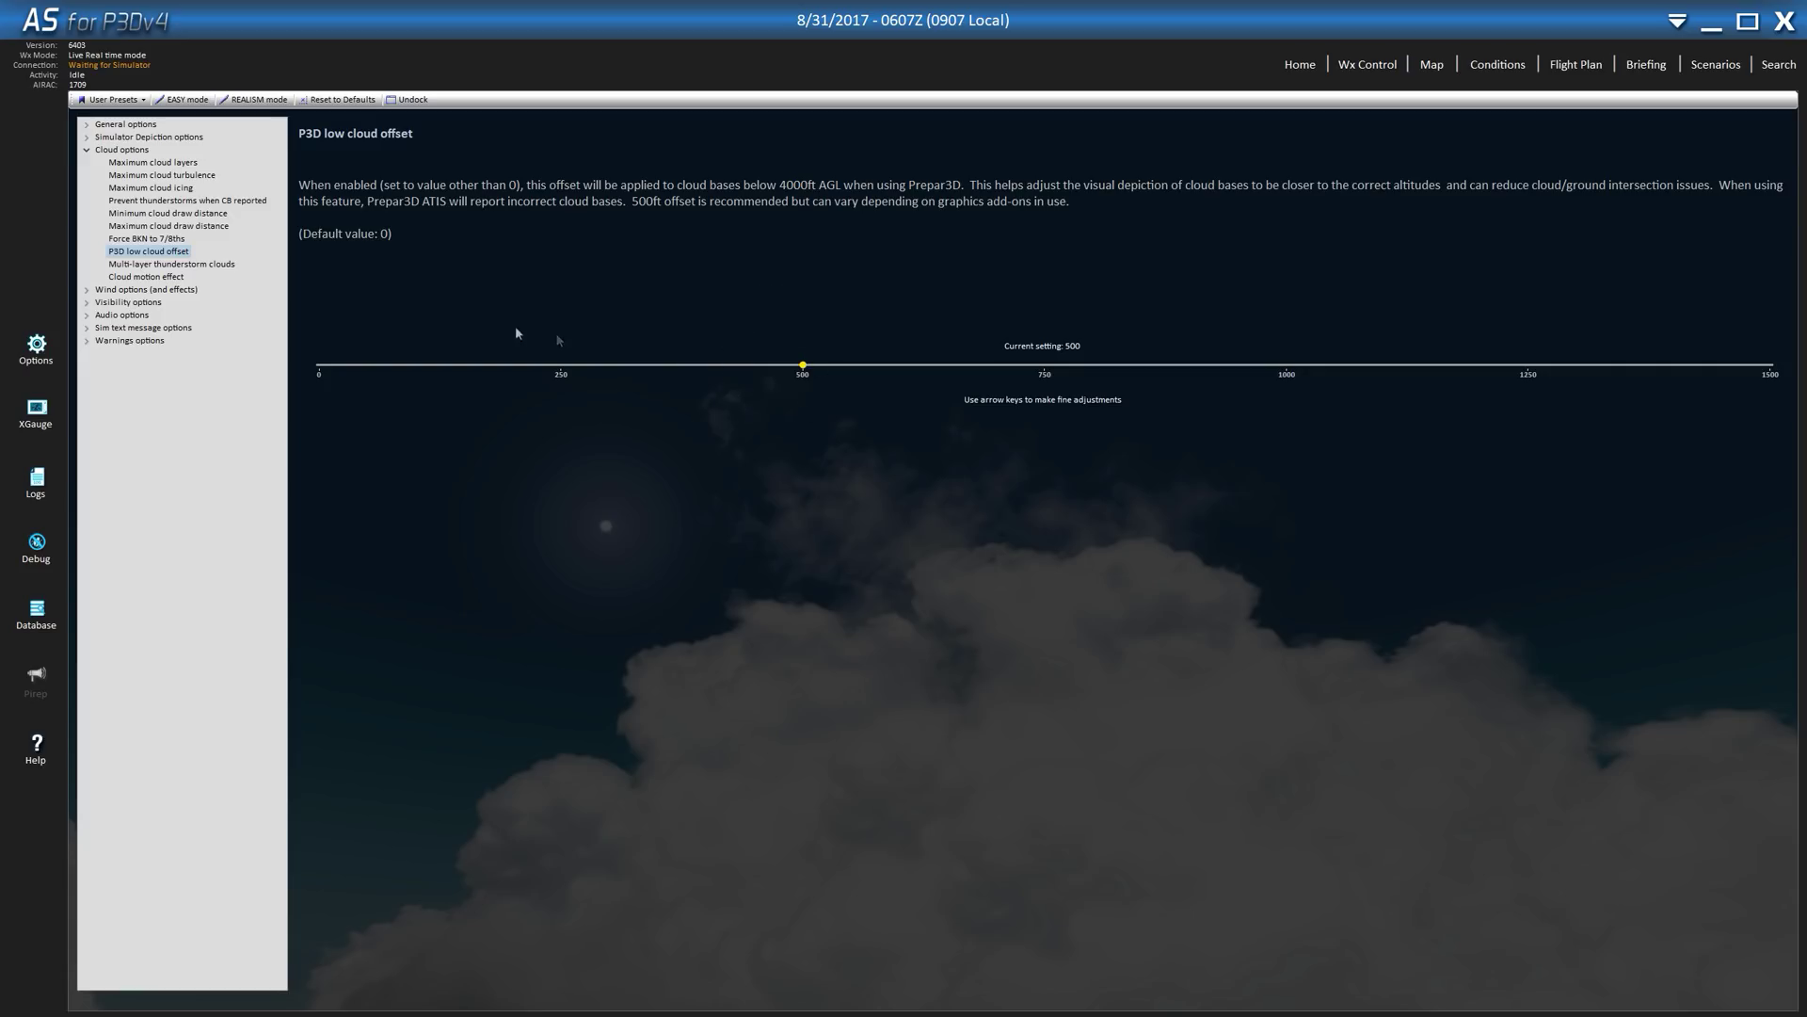
Switch to Active Sky for P3Dv4 and examine the maximum cloud draw distance and maximum cloud layers options
{"action": "left_click", "coordinate": [138, 226]}
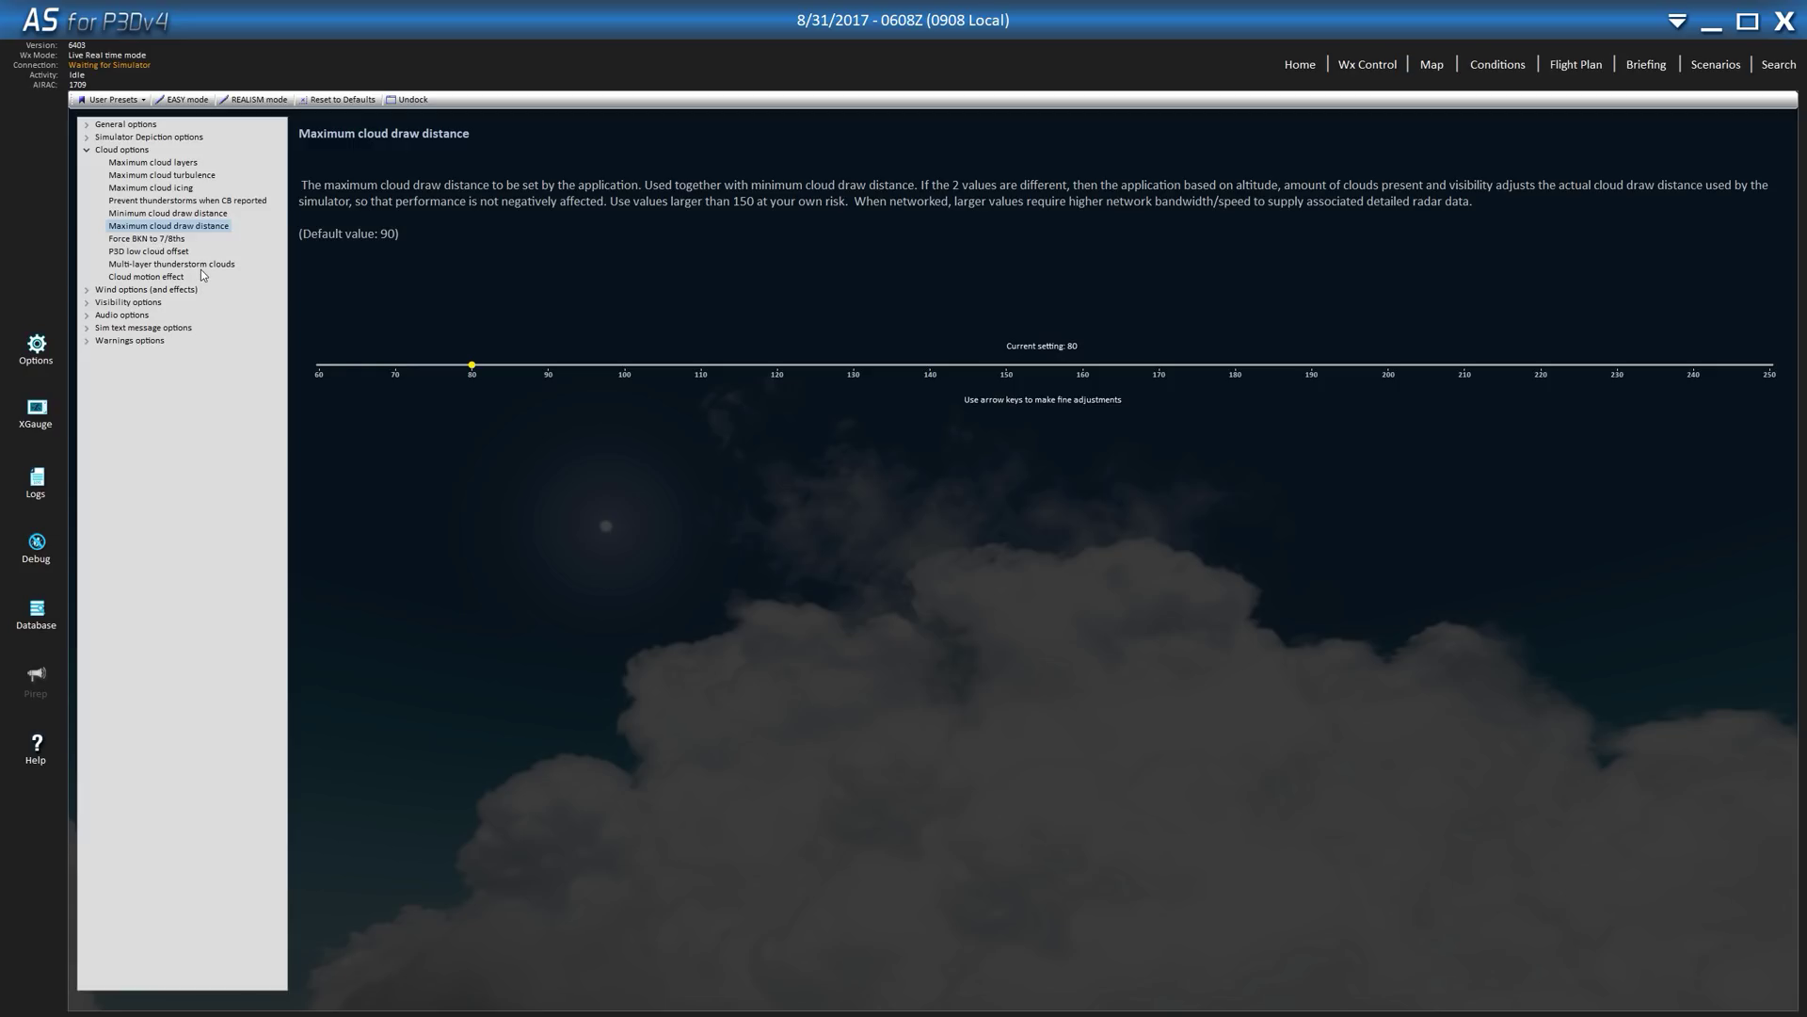
{"action": "left_click", "coordinate": [149, 165]}
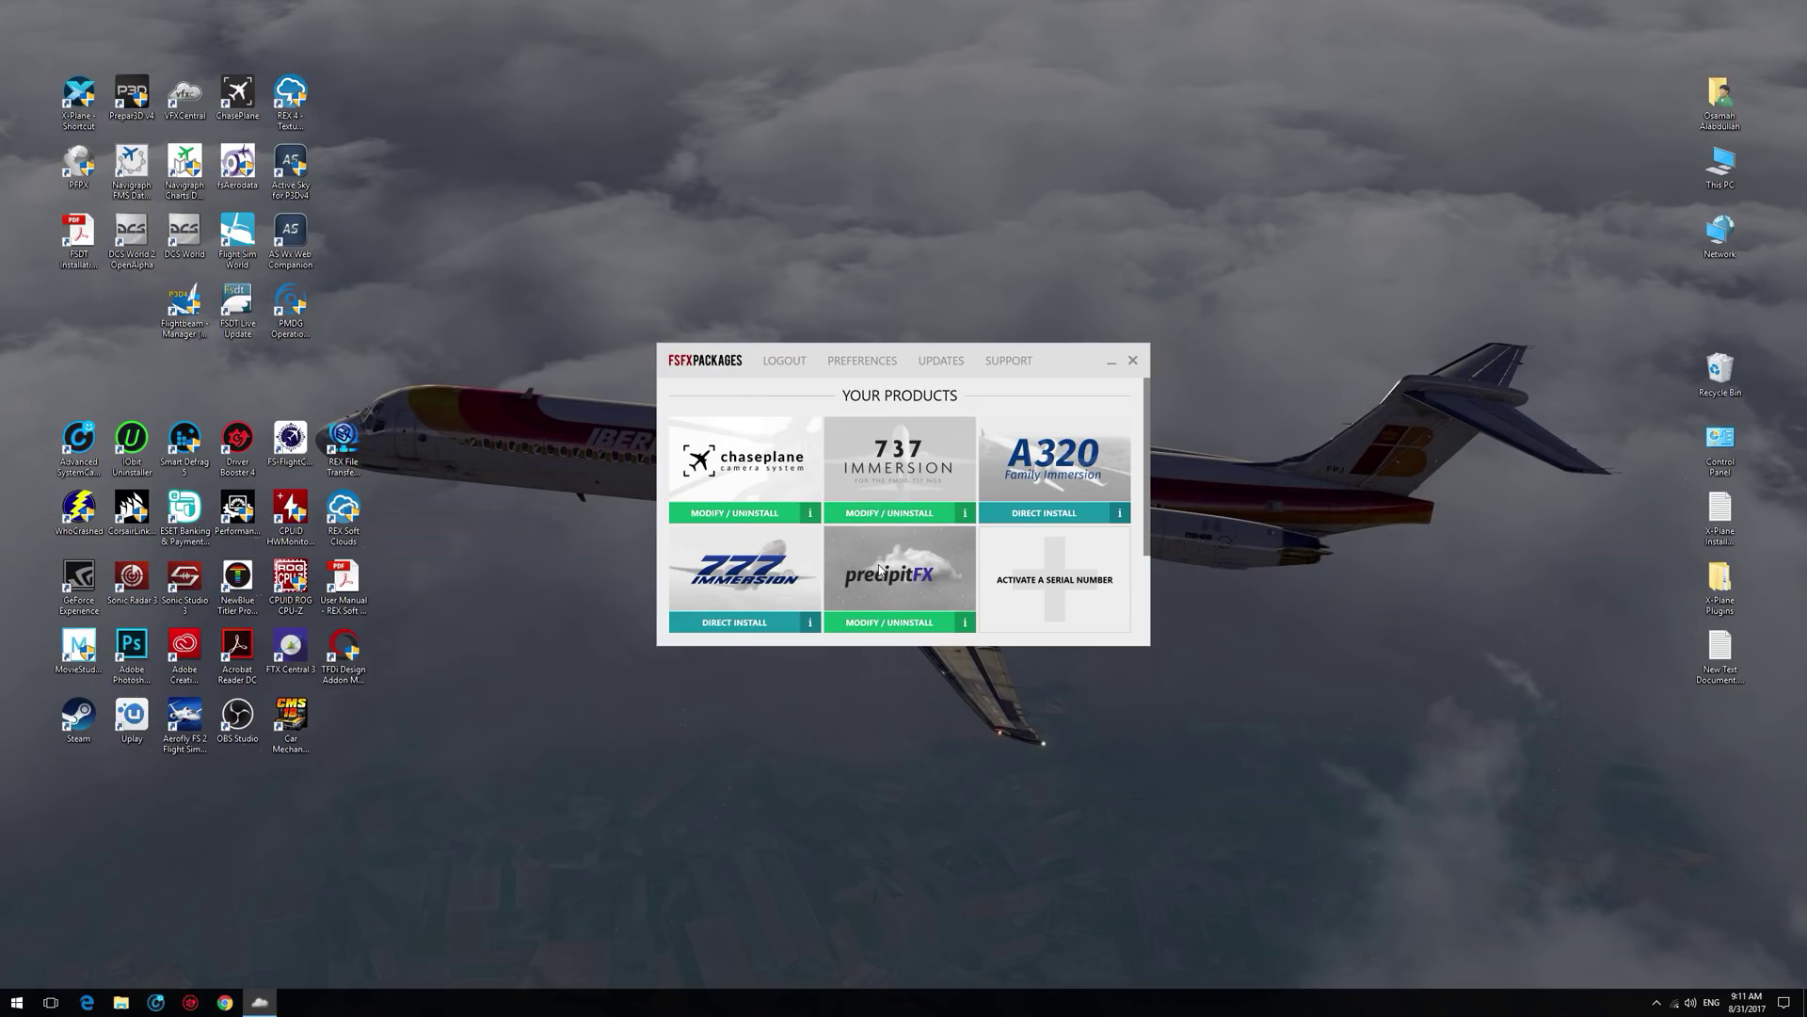
Switch to FSFX Packages and review the PrecipitFX effects and options for P3Dv4
{"action": "left_click", "coordinate": [863, 619]}
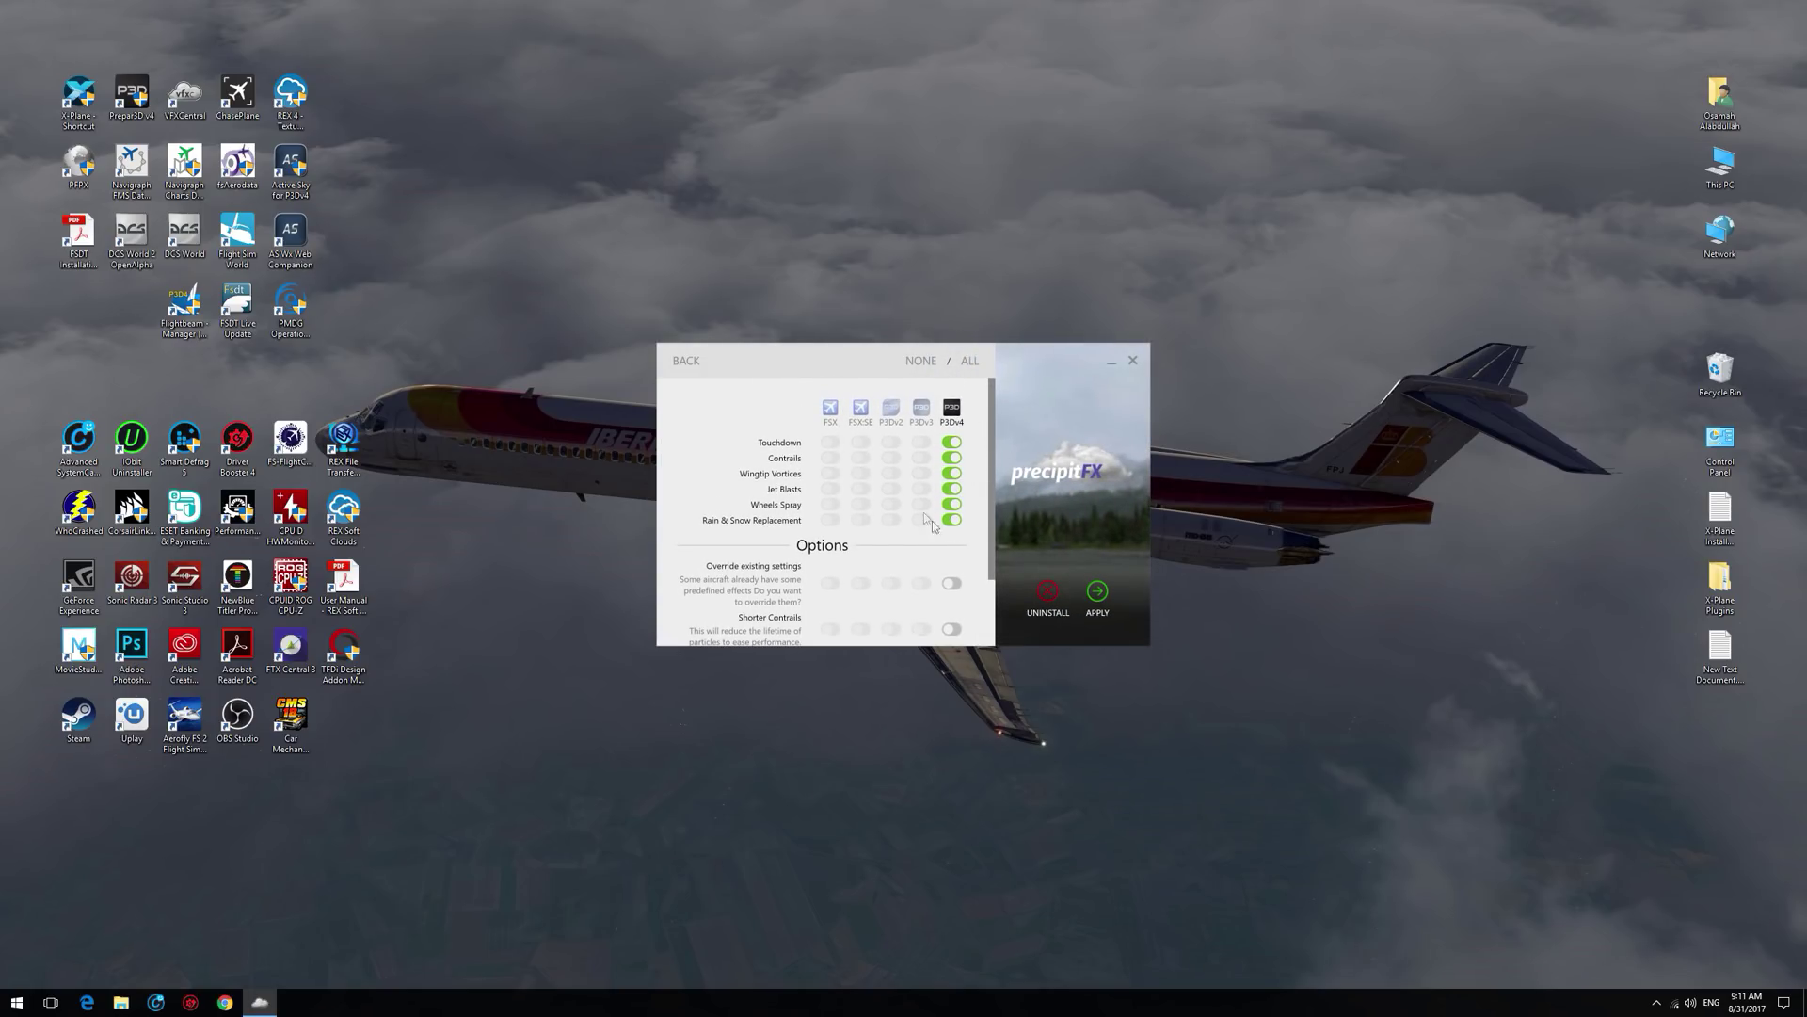
{"action": "scroll", "coordinate": [912, 533], "scroll_direction": "down", "scroll_amount": 1}
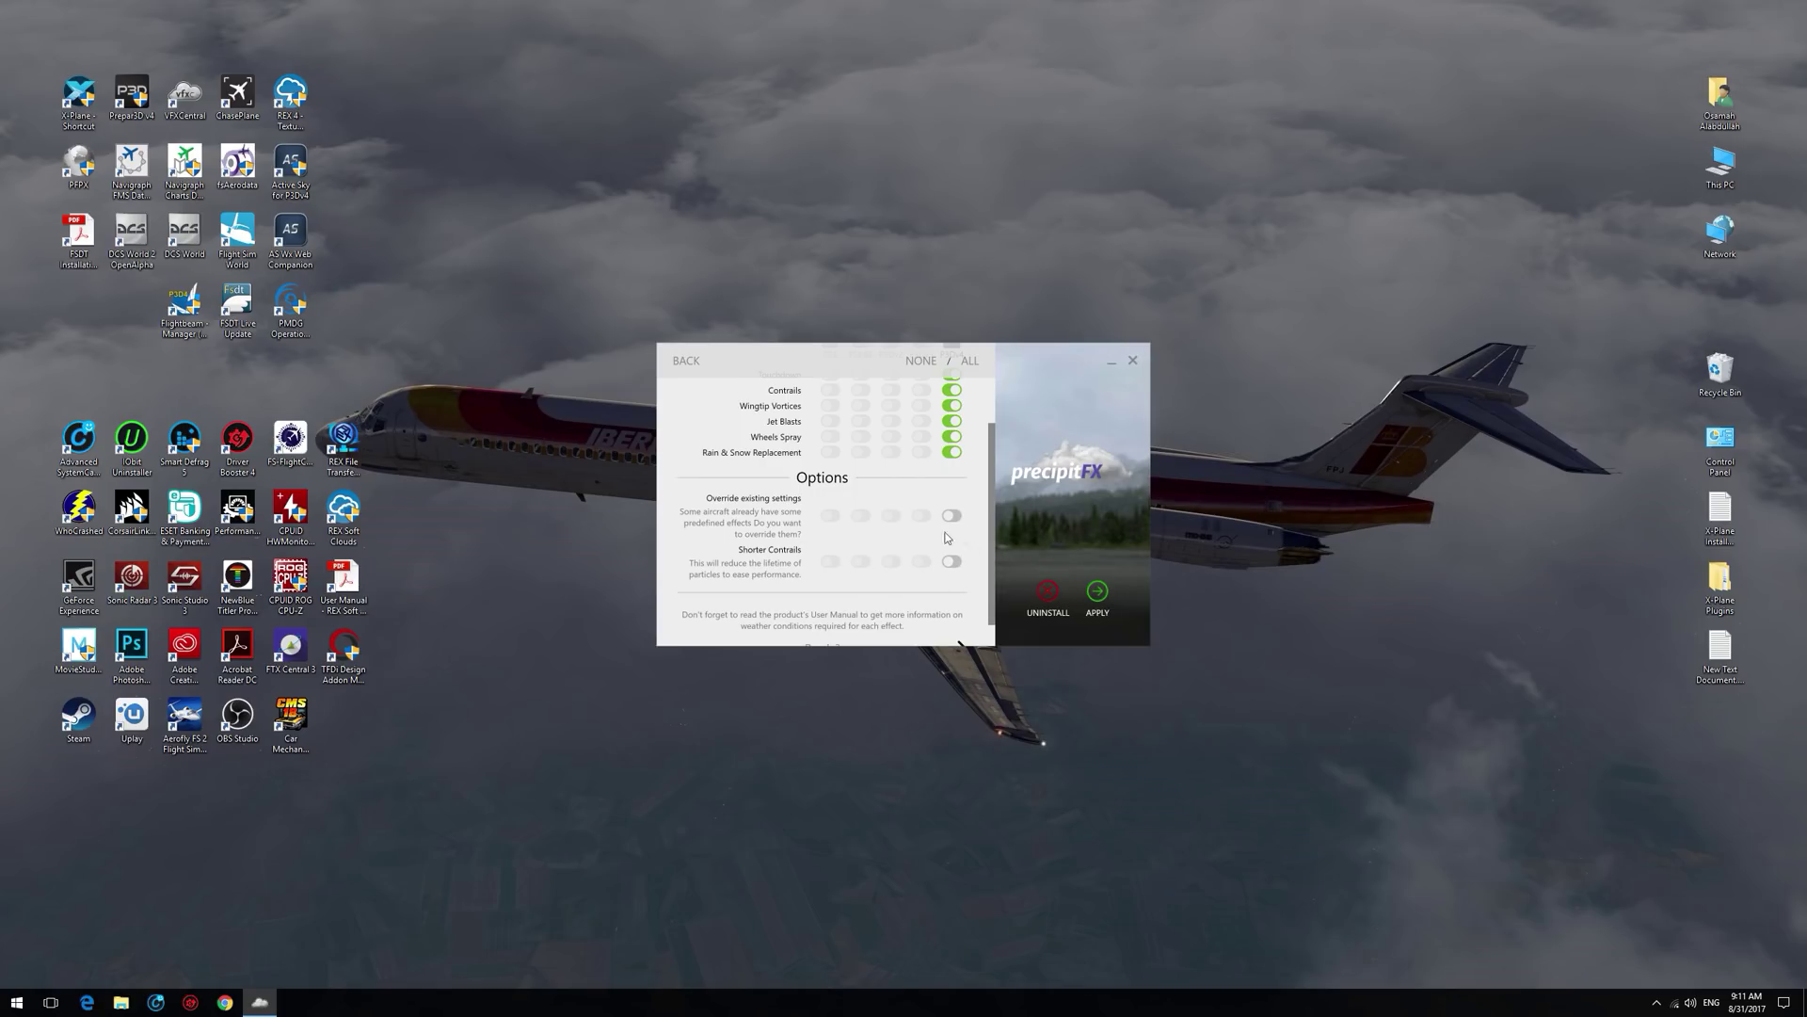
{"action": "scroll", "coordinate": [842, 548], "scroll_direction": "up", "scroll_amount": 1}
{"action": "scroll", "coordinate": [843, 548], "scroll_direction": "up", "scroll_amount": 1}
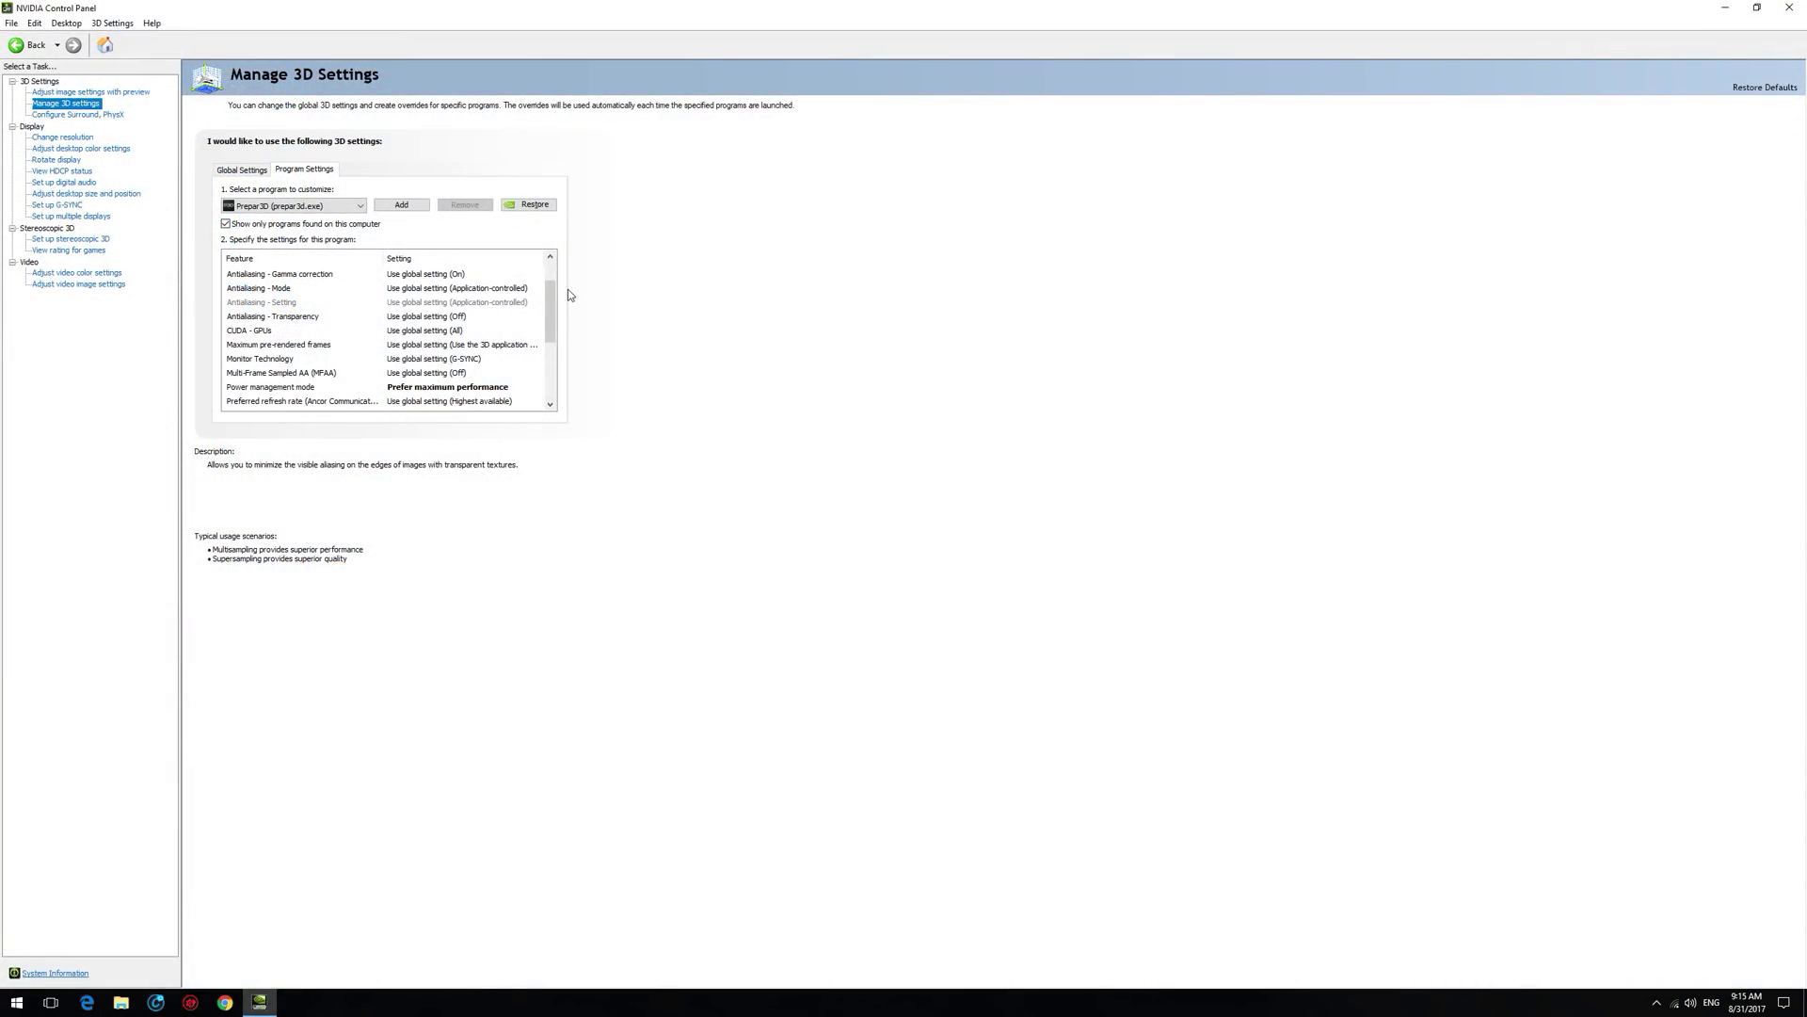
Switch to NVIDIA Control Panel, review Prepar3D's program-specific 3D settings and open the G-SYNC setup
{"action": "left_click_drag", "start_coordinate": [554, 303], "coordinate": [558, 334]}
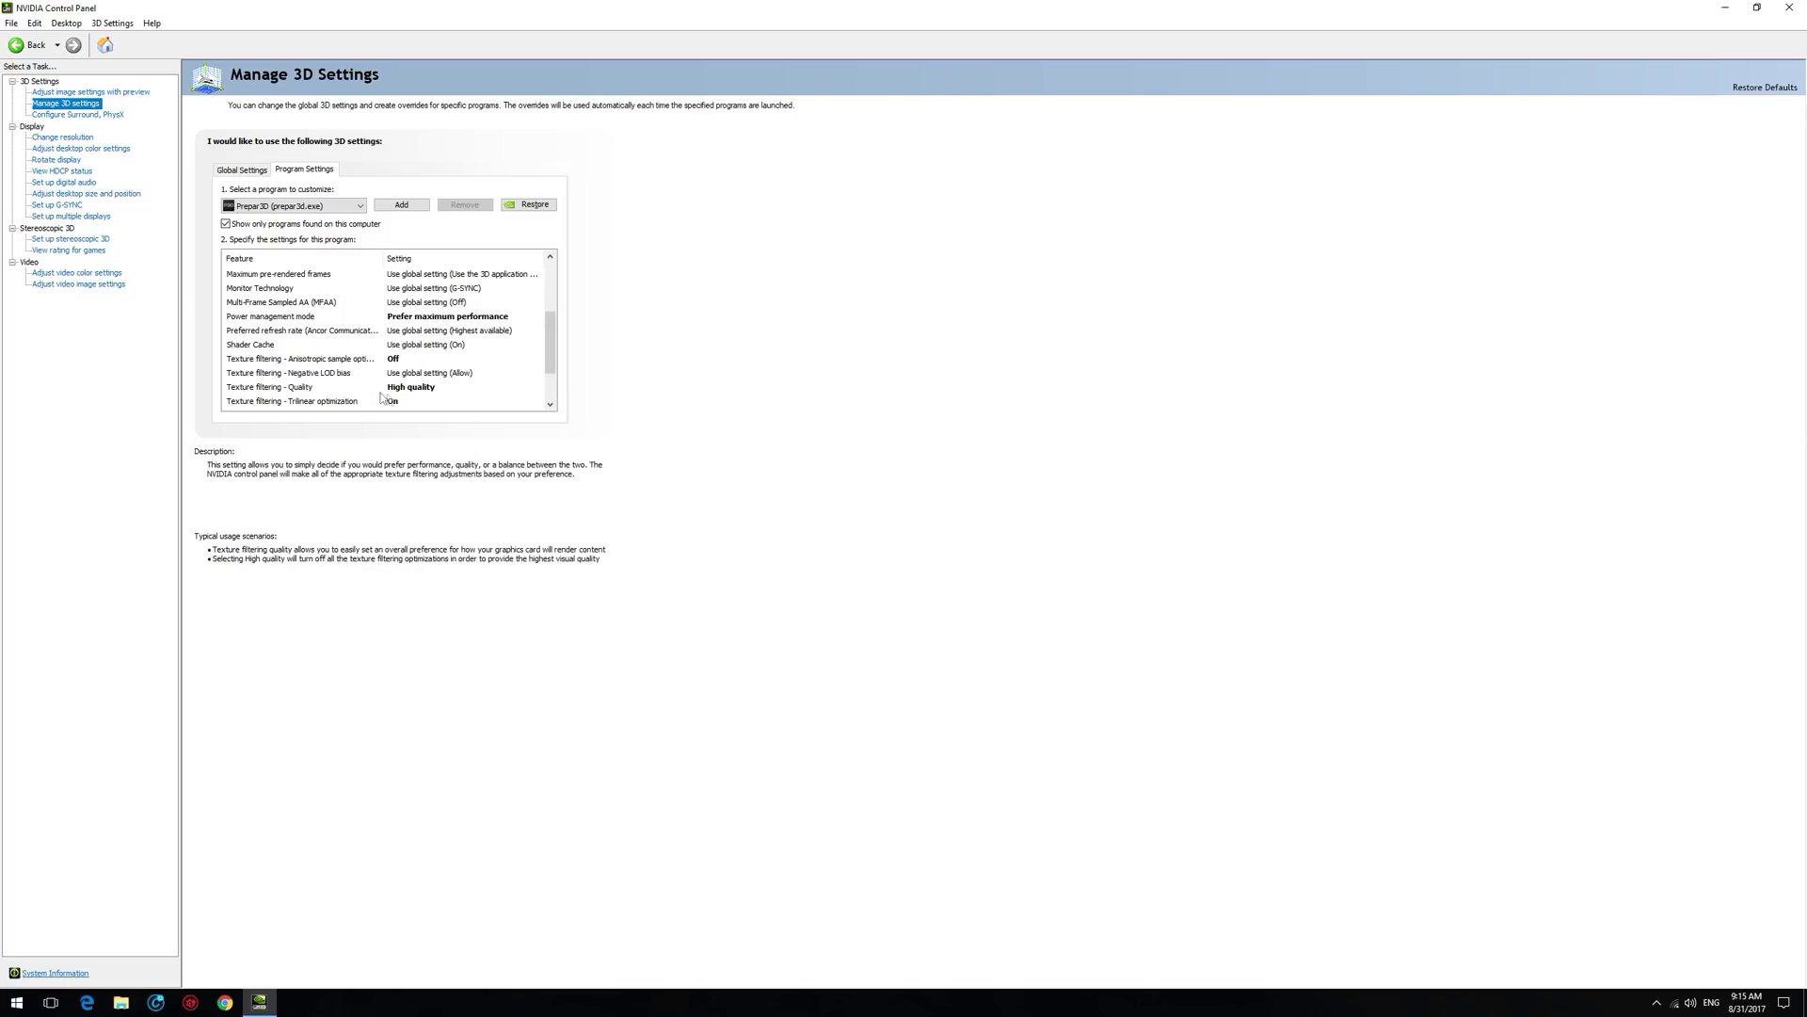
{"action": "scroll", "coordinate": [553, 351], "scroll_direction": "down", "scroll_amount": 1}
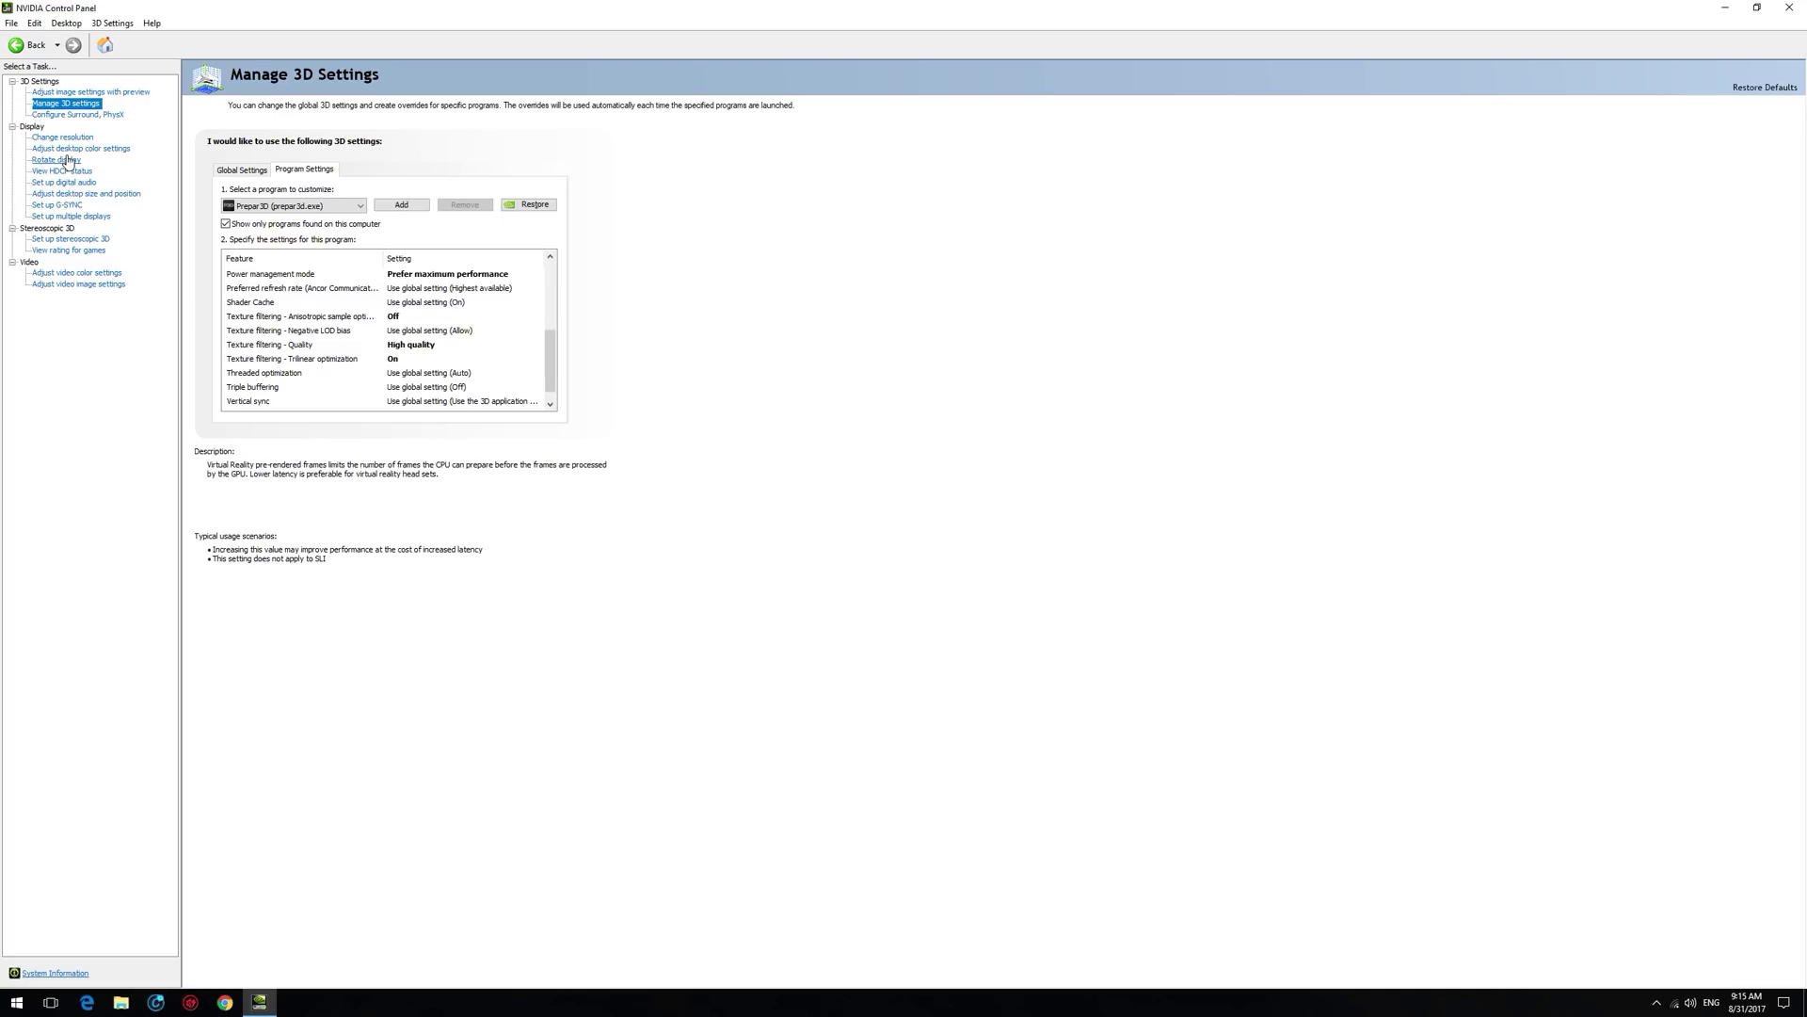
{"action": "left_click", "coordinate": [58, 205]}
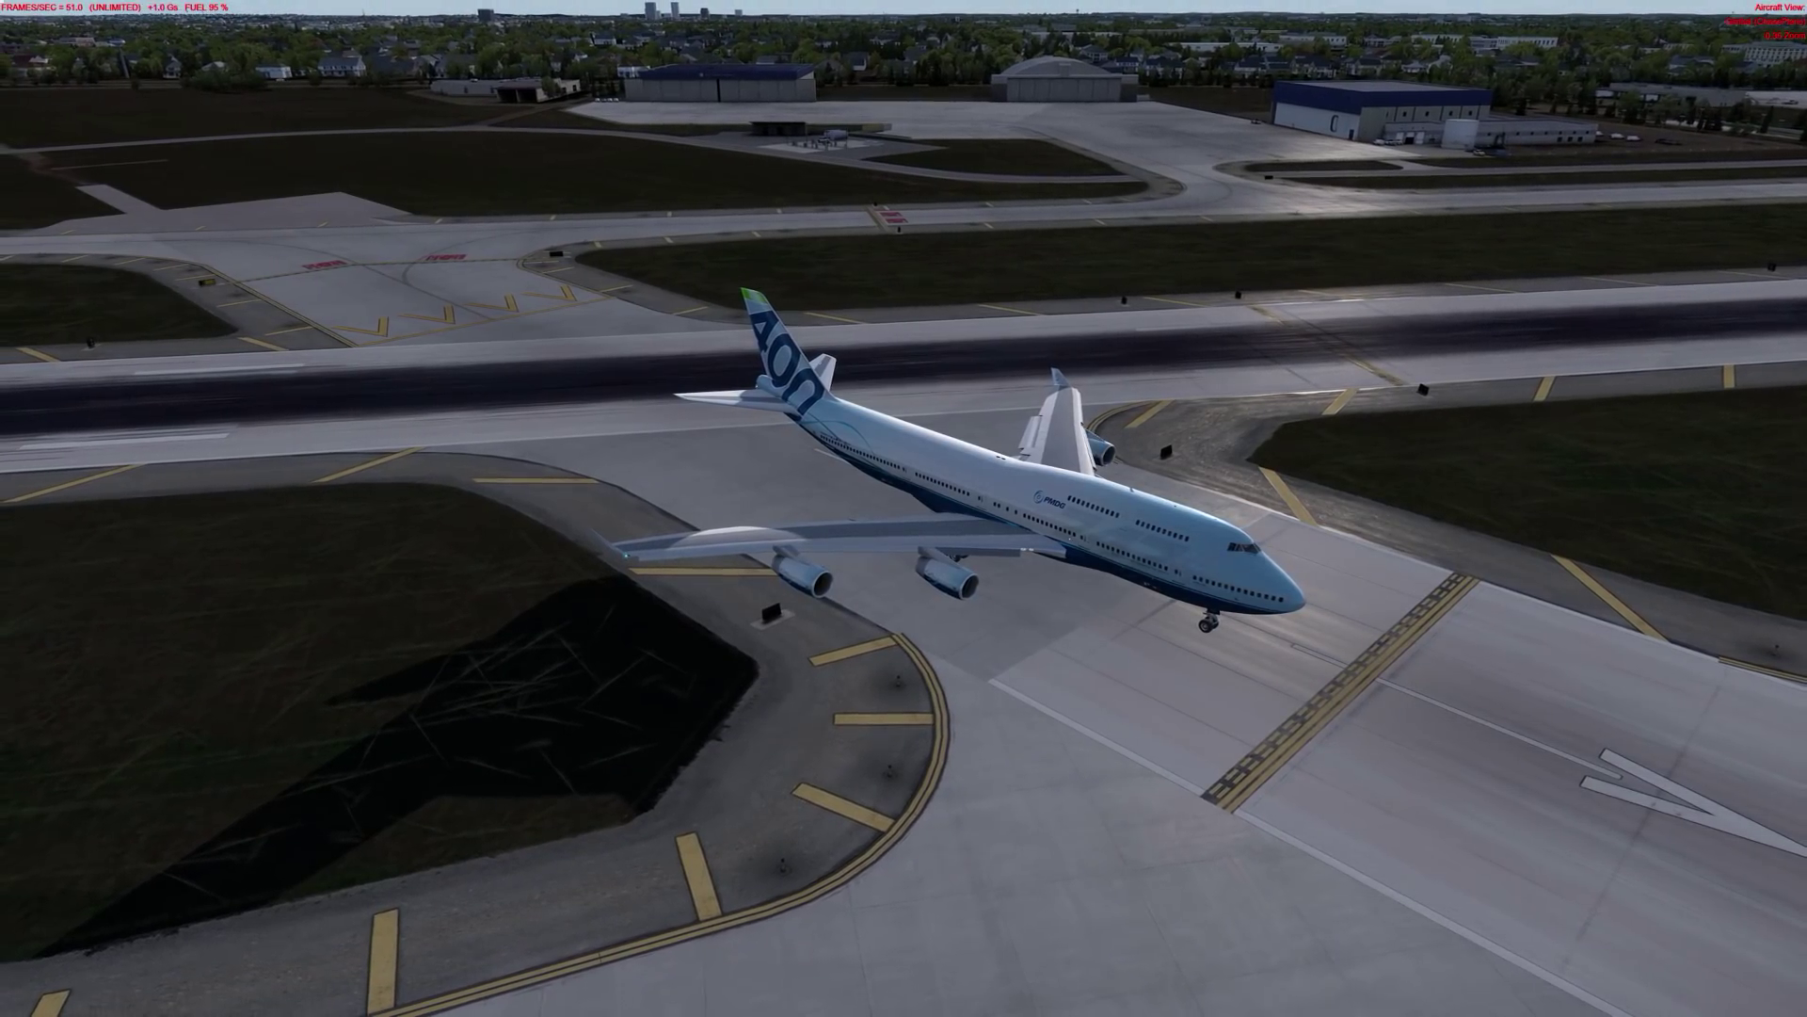
Switch to Prepar3D and change the external camera view of the 747
{"action": "key", "text": "a"}
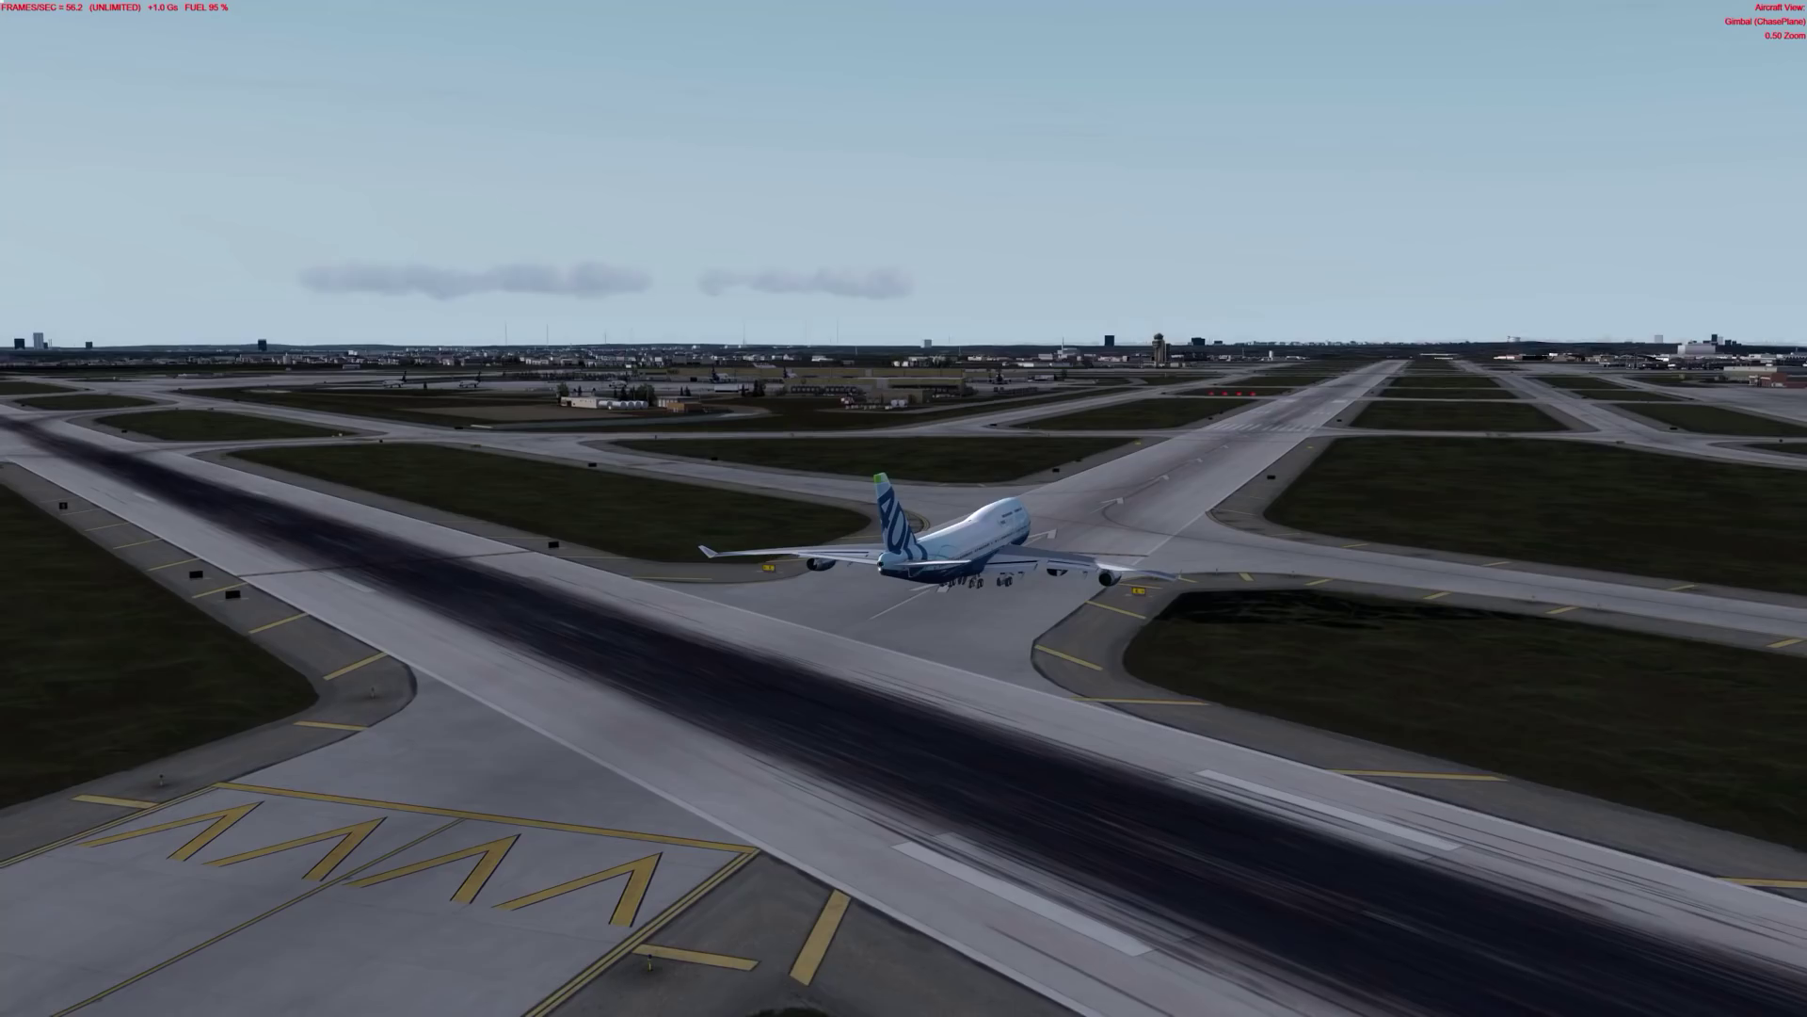